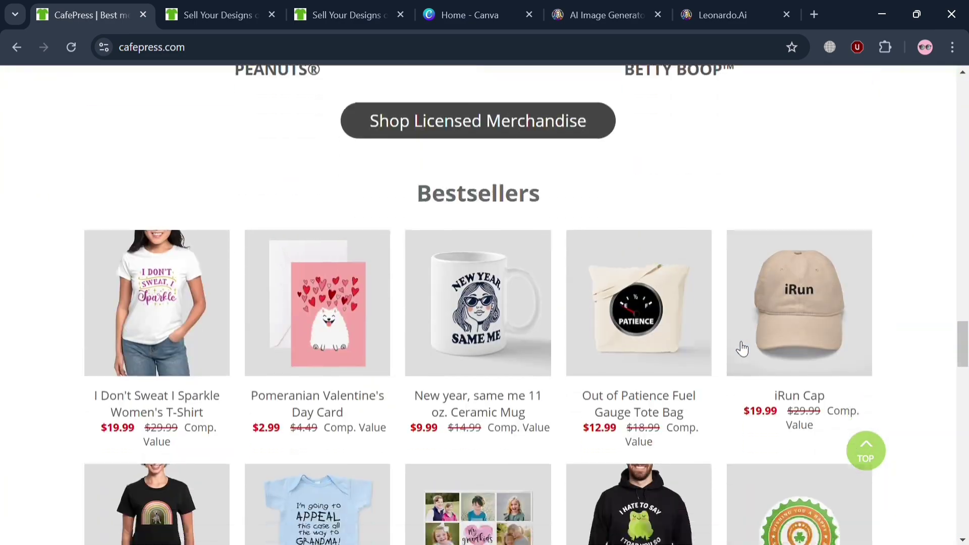
pyautogui.scroll(-15, 744, 351)
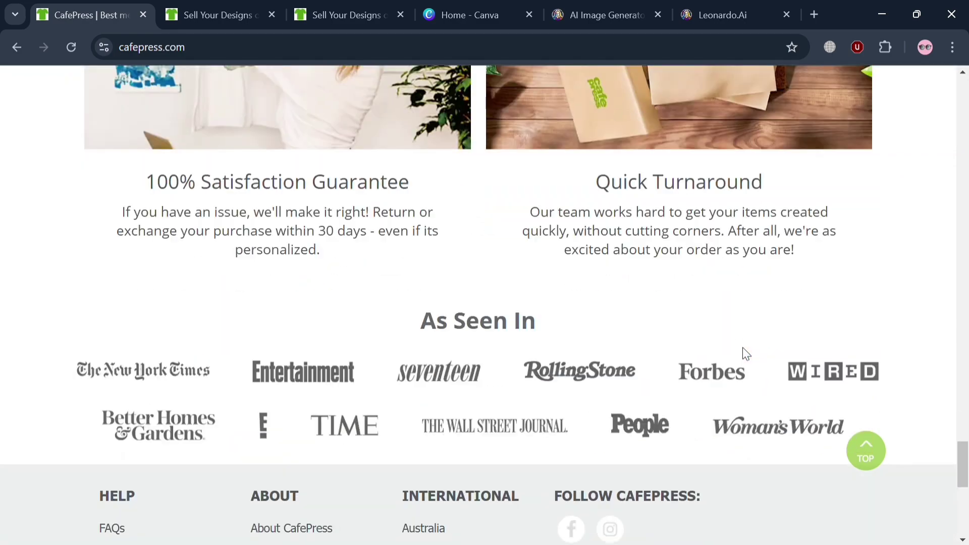
# Scroll through the currently open CafePress page
pyautogui.scroll(12, 743, 350)
pyautogui.scroll(15, 744, 353)
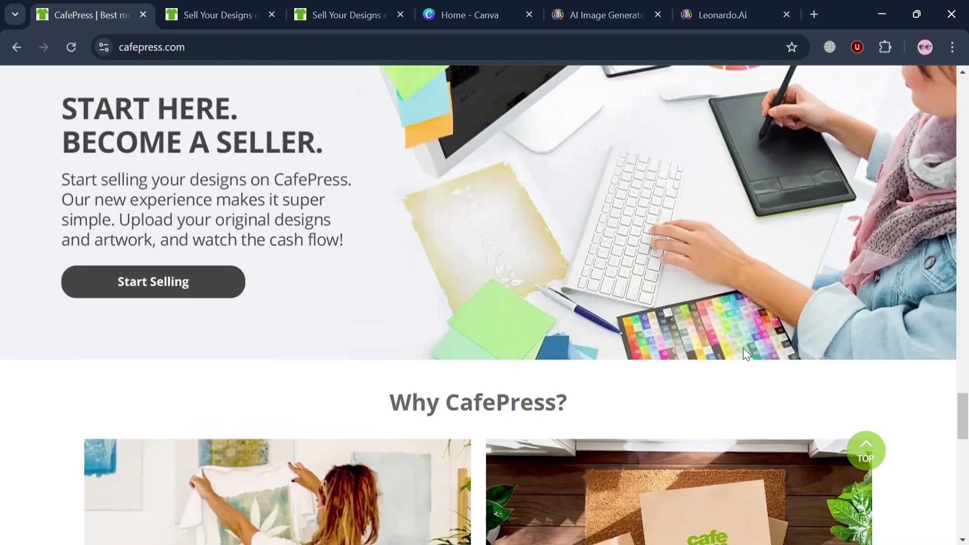
pyautogui.scroll(15, 750, 354)
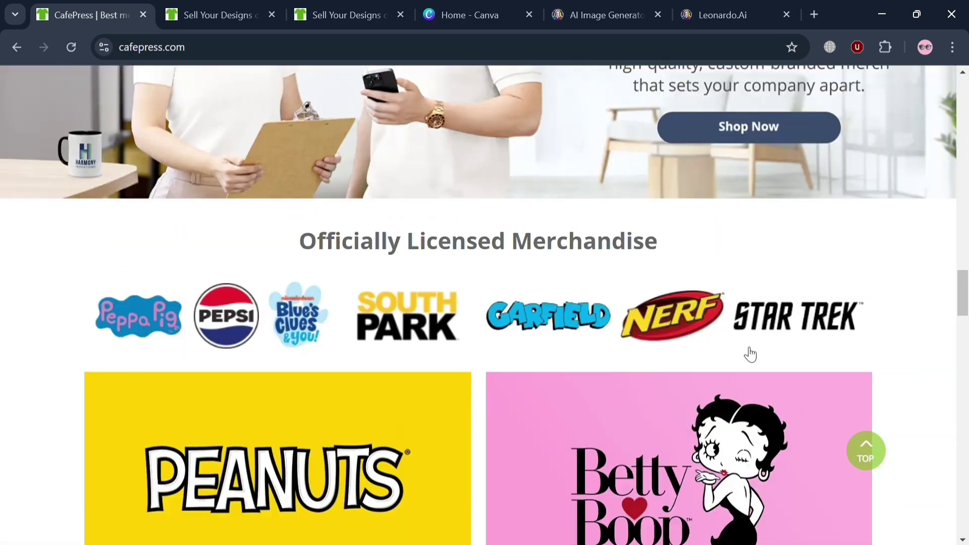
pyautogui.scroll(10, 747, 353)
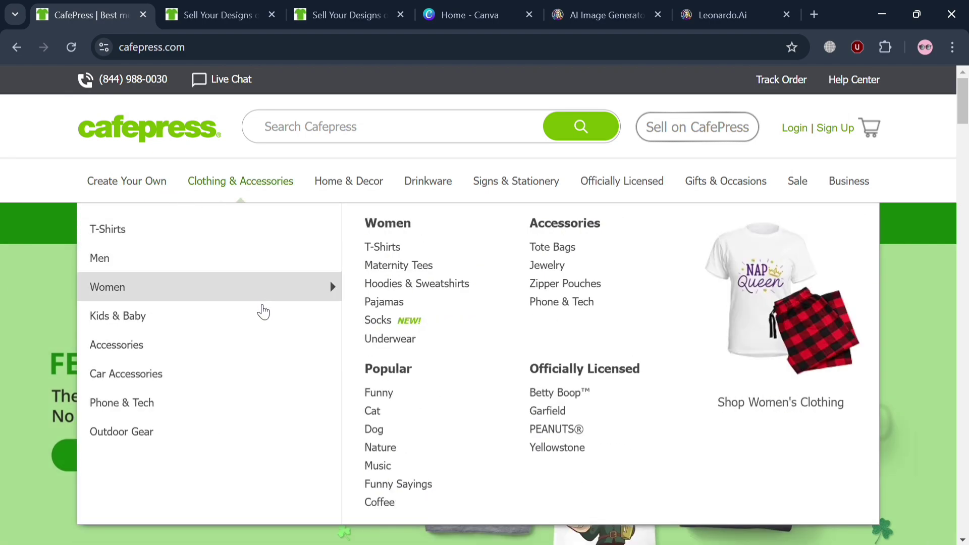
pyautogui.moveTo(335, 435)
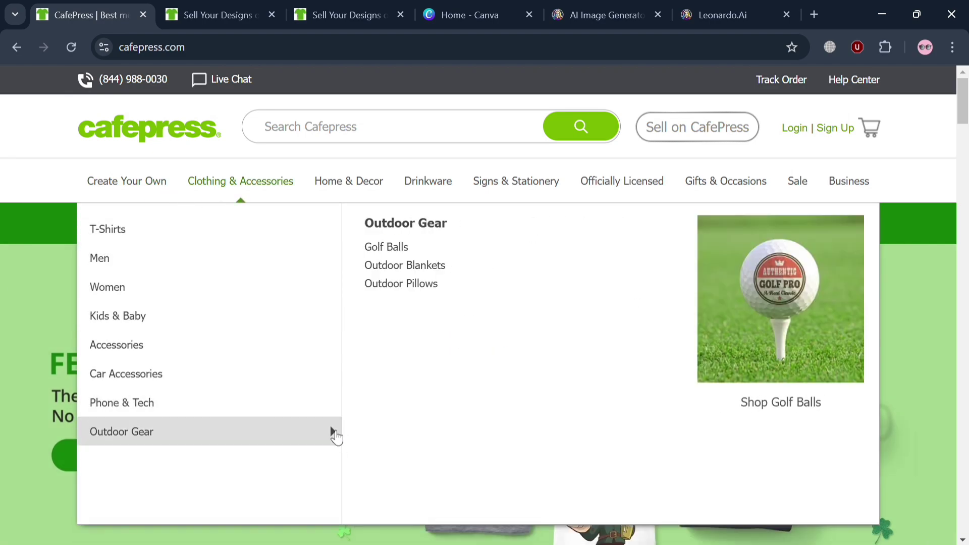
pyautogui.moveTo(283, 252)
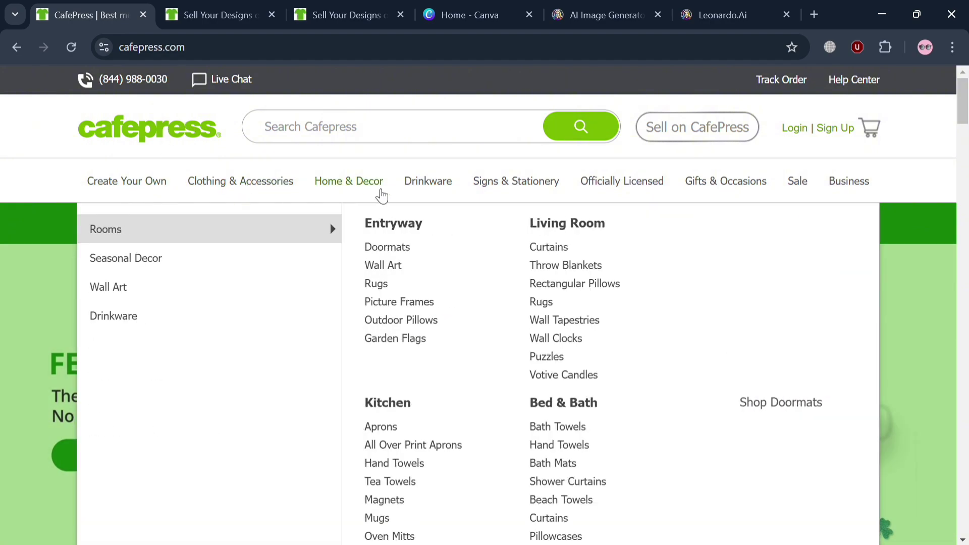
pyautogui.moveTo(494, 196)
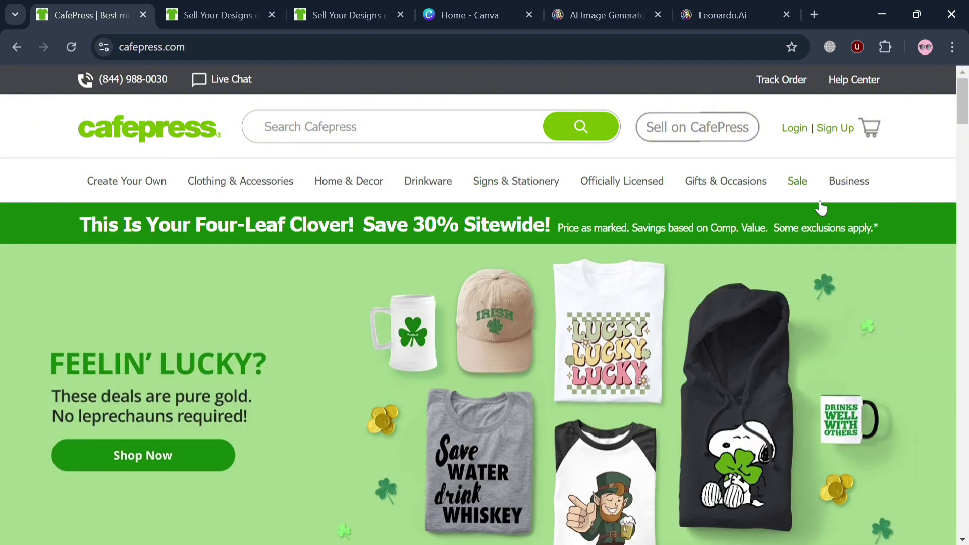
pyautogui.moveTo(853, 193)
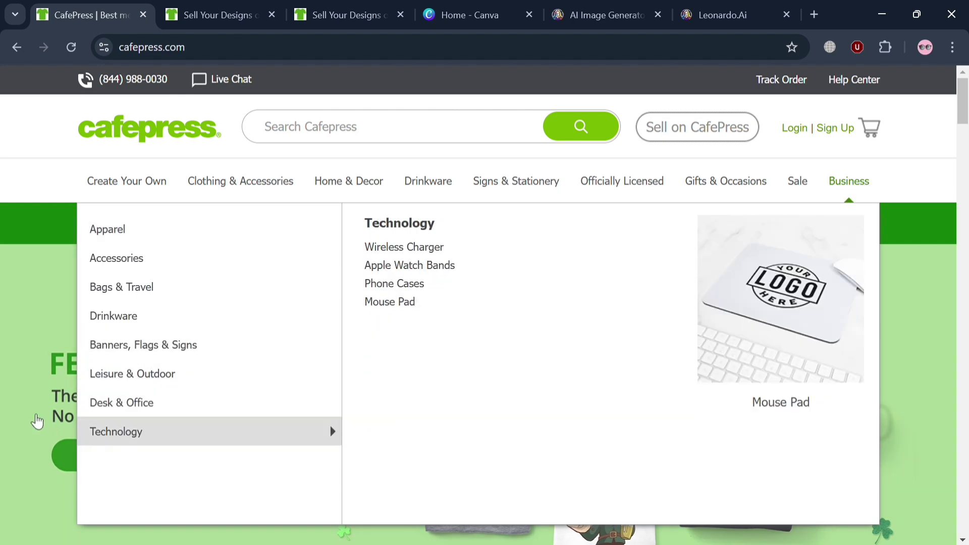
pyautogui.scroll(-5, 235, 445)
pyautogui.scroll(-10, 236, 446)
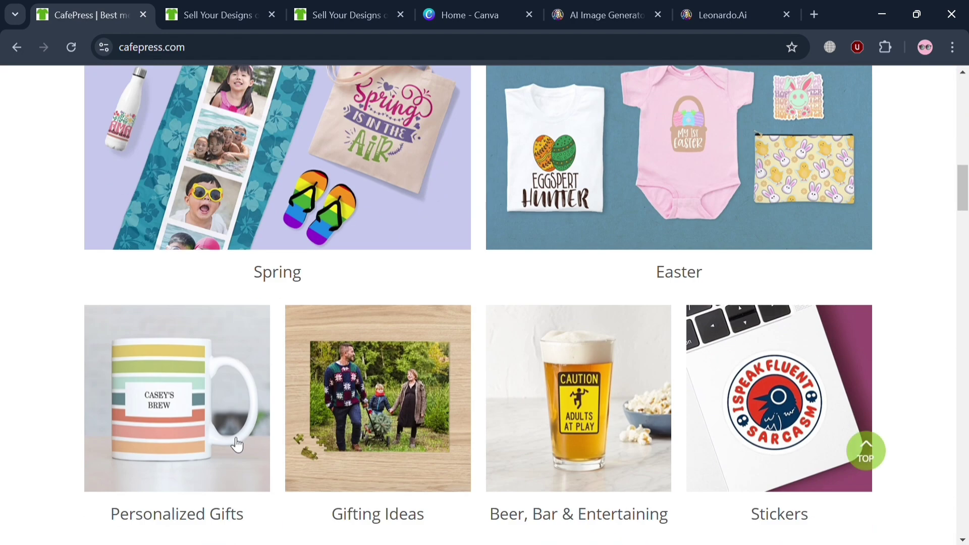
pyautogui.scroll(-10, 520, 292)
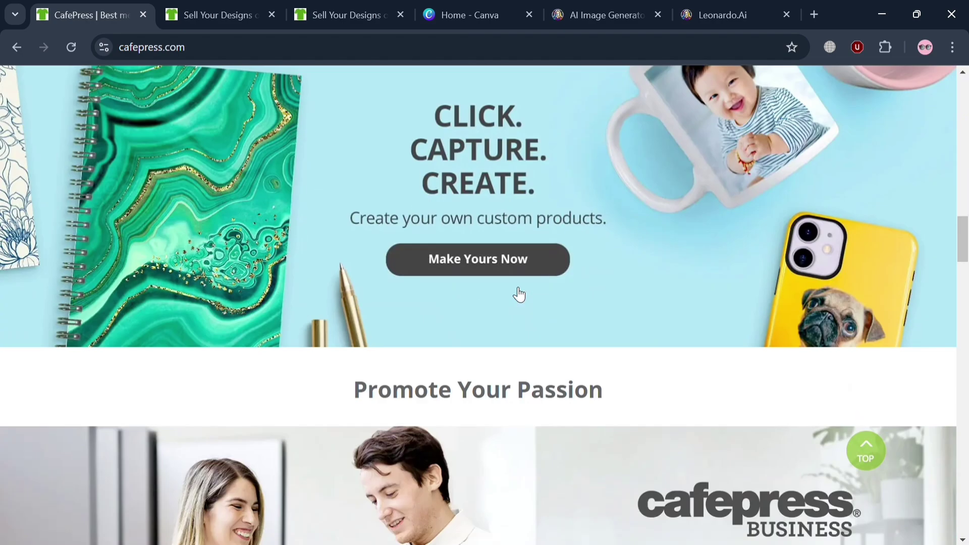
pyautogui.scroll(-3, 229, 482)
pyautogui.scroll(-5, 228, 482)
pyautogui.scroll(15, 230, 480)
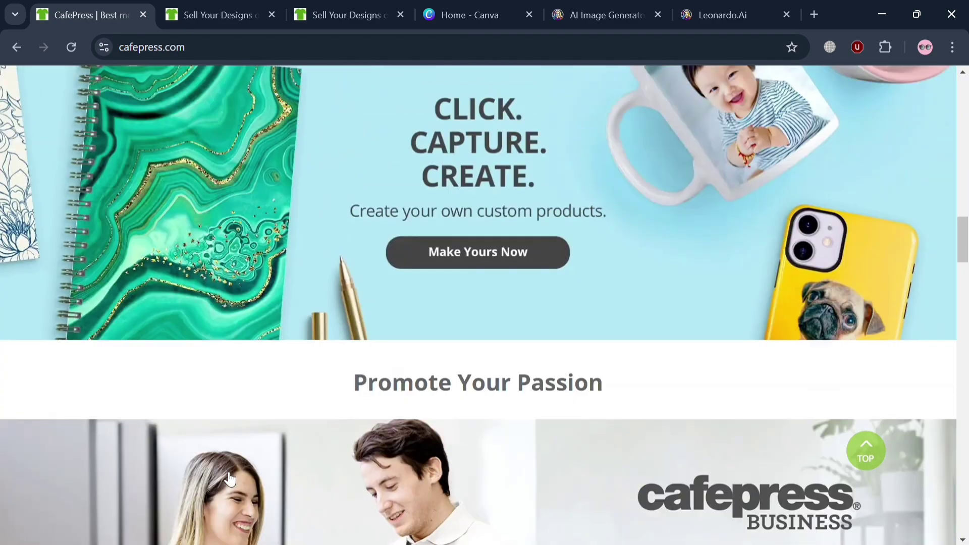
pyautogui.scroll(8, 232, 478)
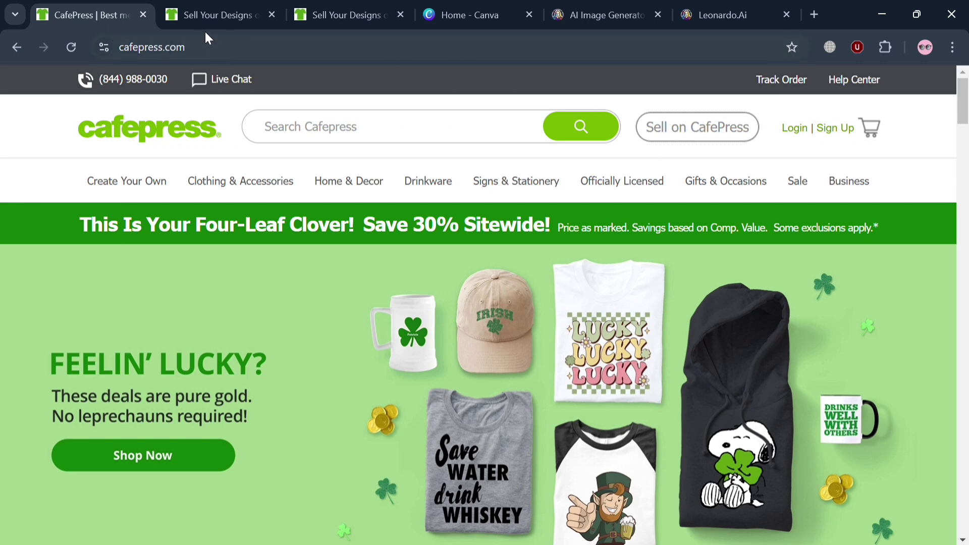
# Switch to the 'Sell Your Designs' tab and read through the start-selling page
pyautogui.click(204, 6)
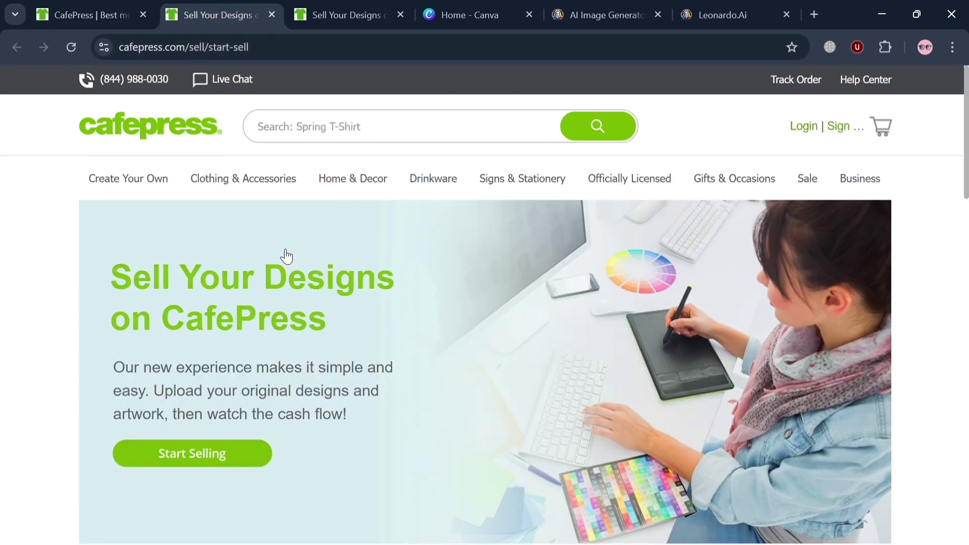
pyautogui.scroll(-3, 147, 385)
pyautogui.scroll(1, 149, 385)
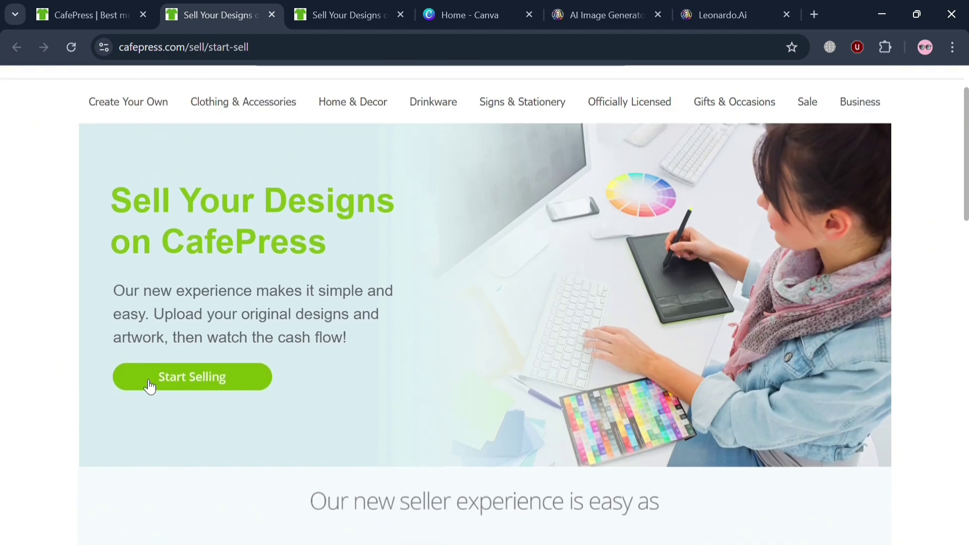
pyautogui.scroll(-8, 210, 478)
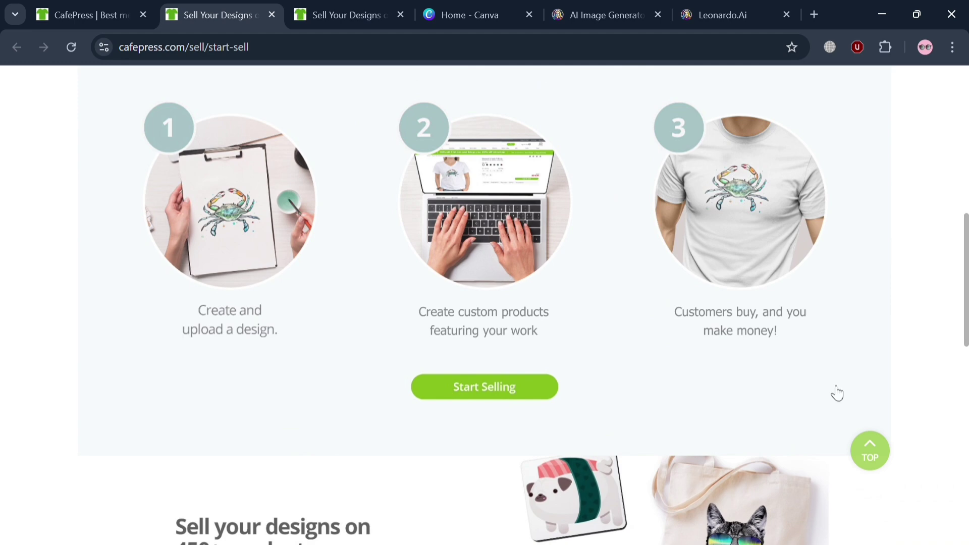
pyautogui.scroll(-7, 837, 393)
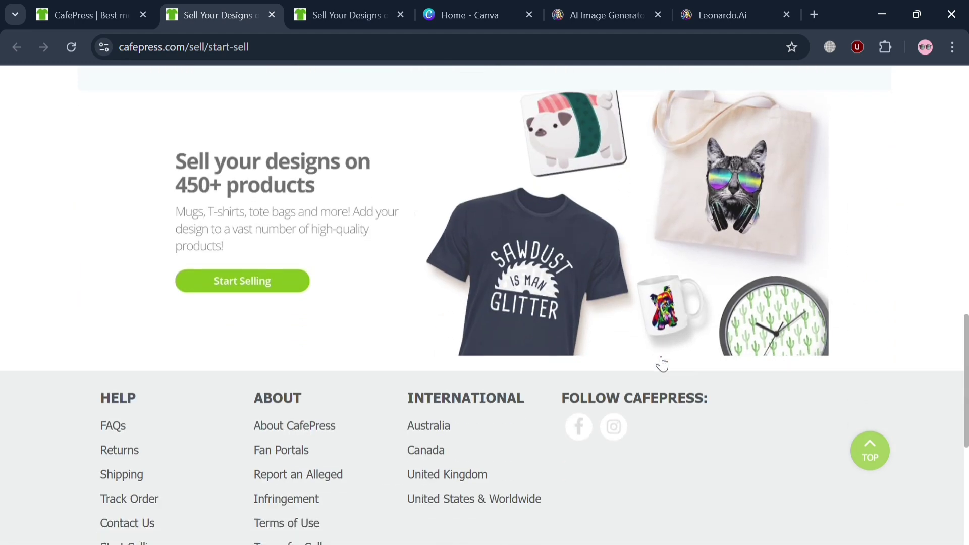
pyautogui.scroll(-2, 662, 364)
pyautogui.scroll(9, 662, 364)
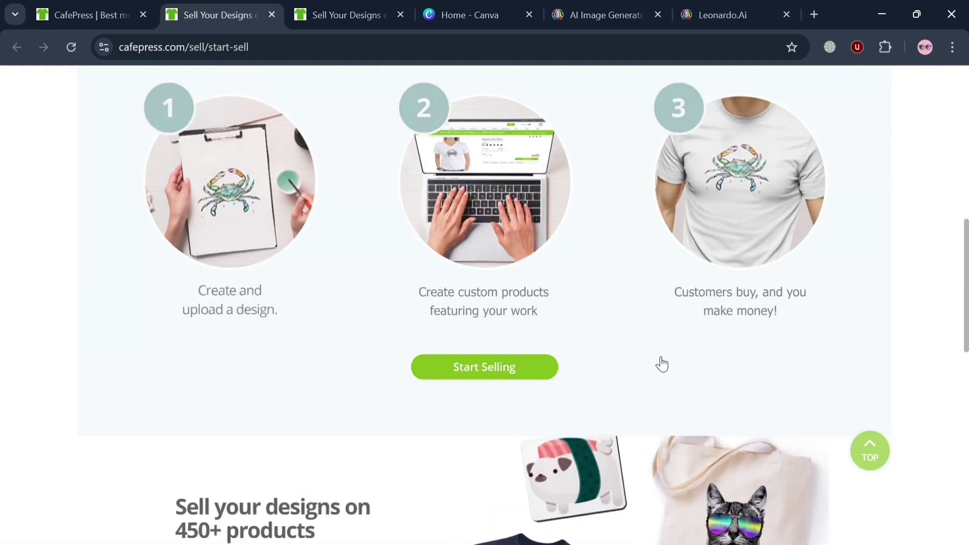
pyautogui.scroll(-10, 662, 363)
pyautogui.scroll(4, 662, 364)
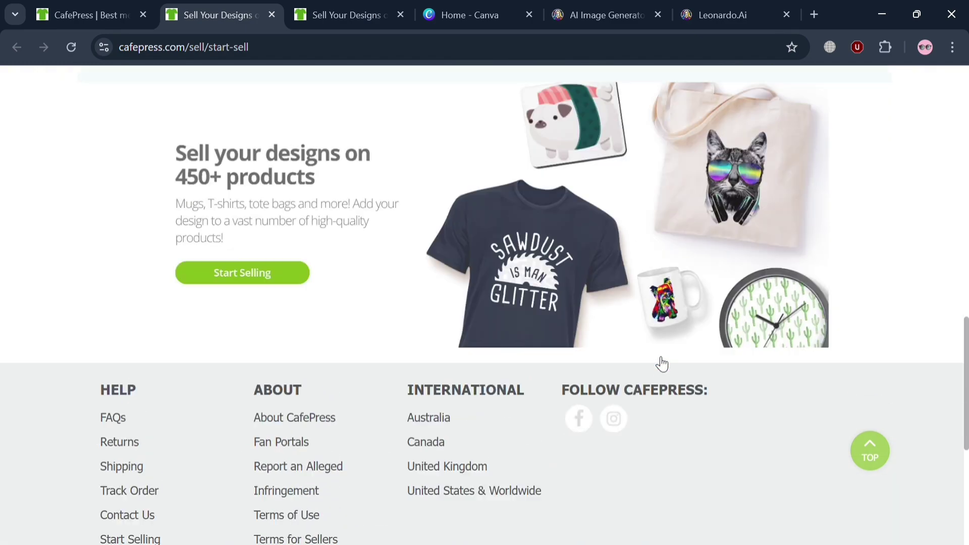
pyautogui.scroll(12, 662, 364)
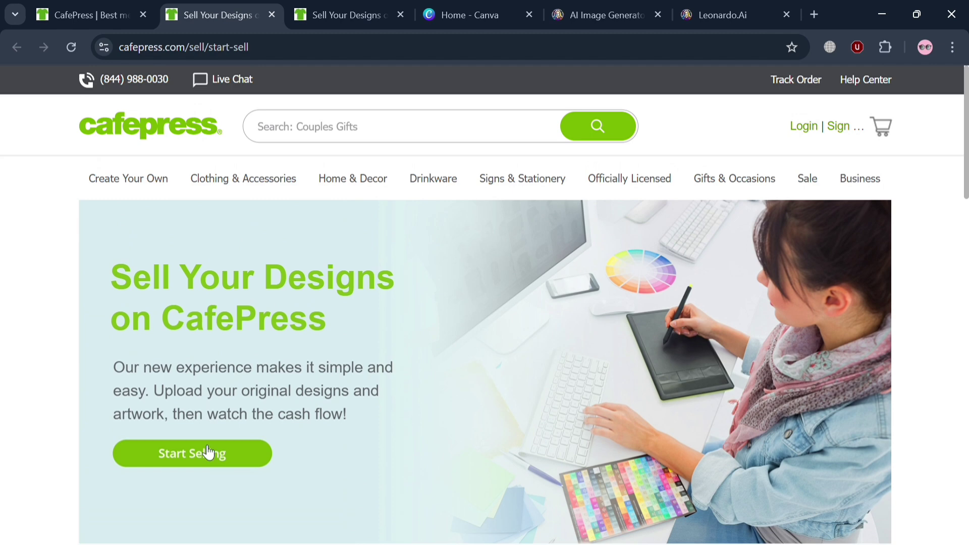
pyautogui.moveTo(147, 177)
pyautogui.click(164, 455)
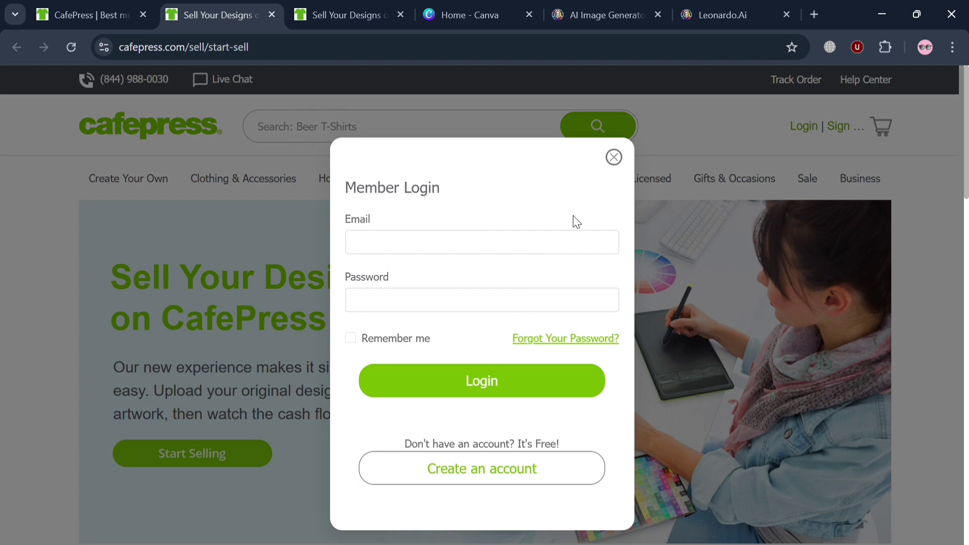
pyautogui.click(616, 159)
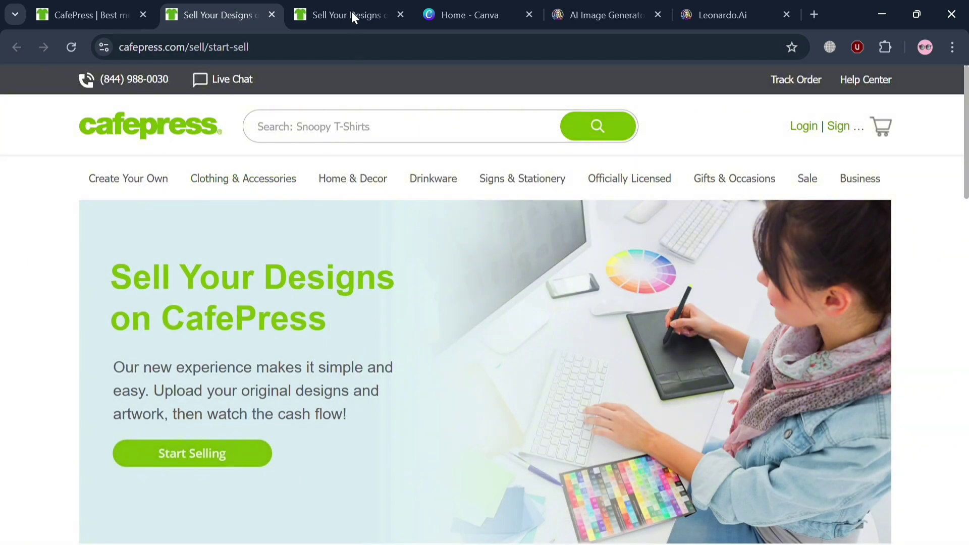
pyautogui.click(352, 16)
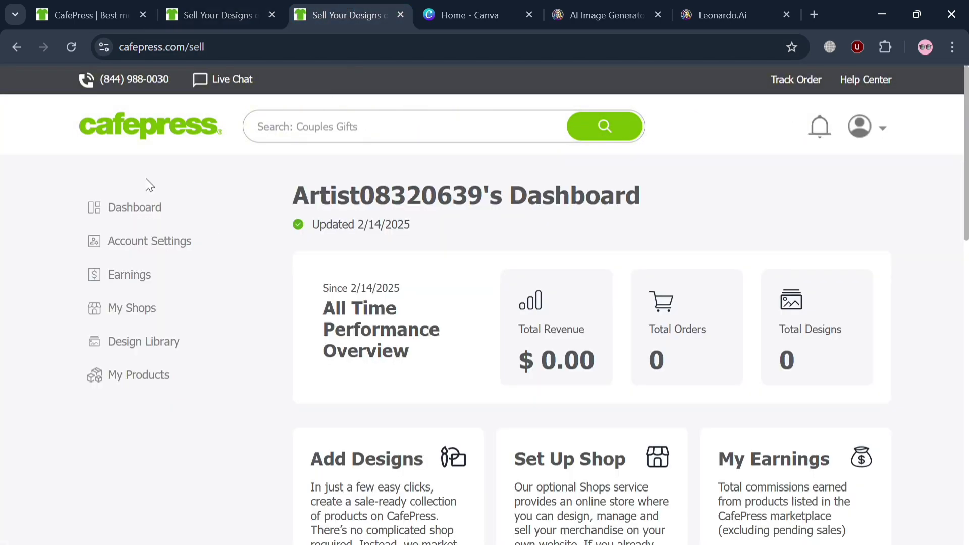
pyautogui.scroll(-7, 437, 366)
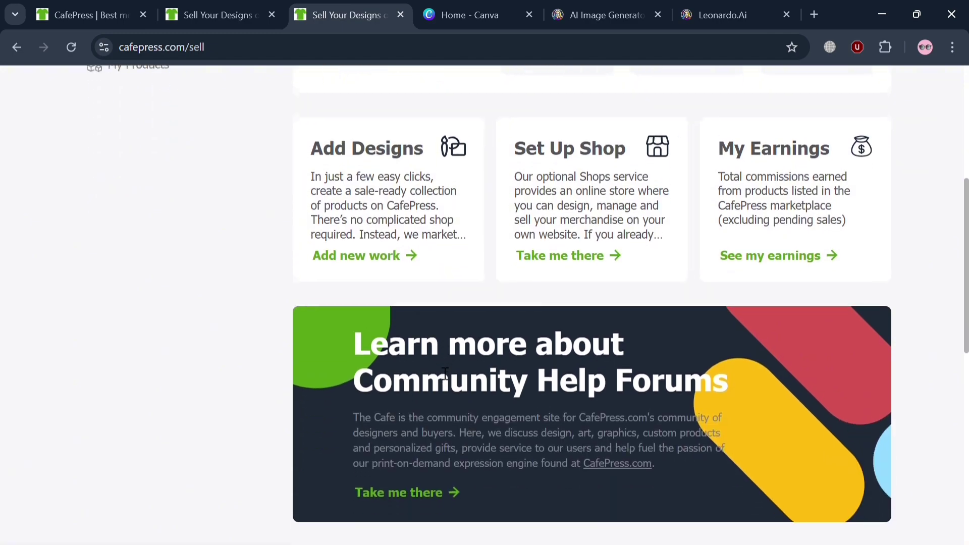
pyautogui.scroll(-6, 439, 368)
pyautogui.scroll(13, 438, 370)
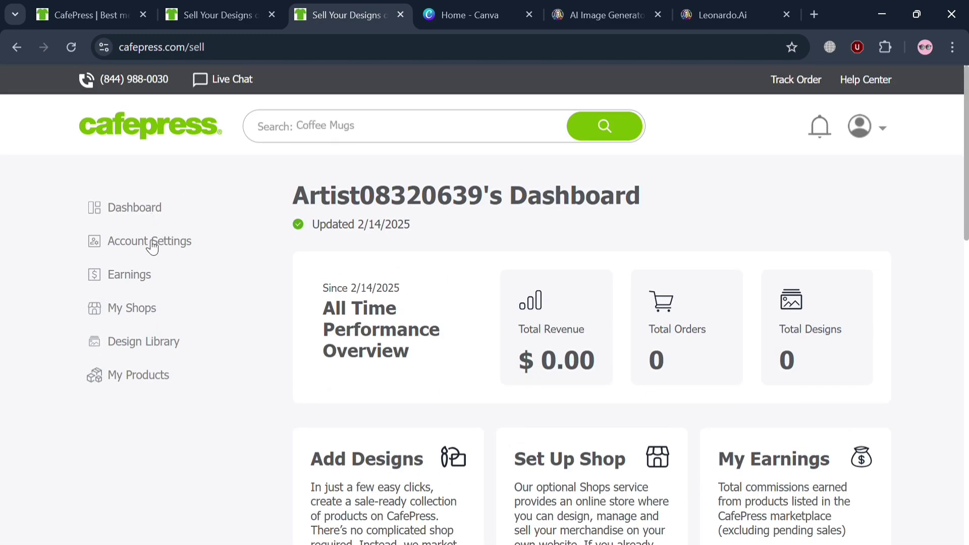
pyautogui.click(141, 314)
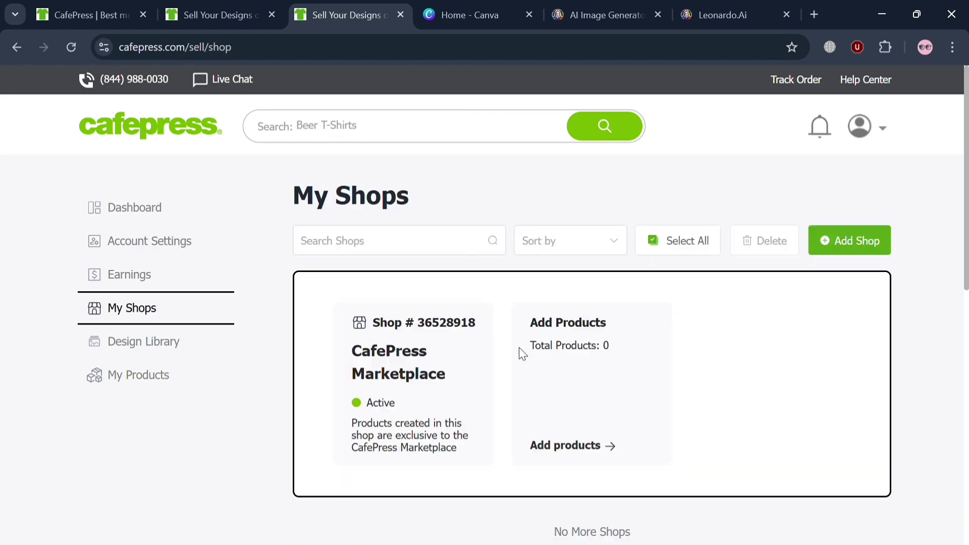
pyautogui.scroll(-2, 517, 400)
pyautogui.scroll(2, 517, 399)
pyautogui.scroll(1, 517, 400)
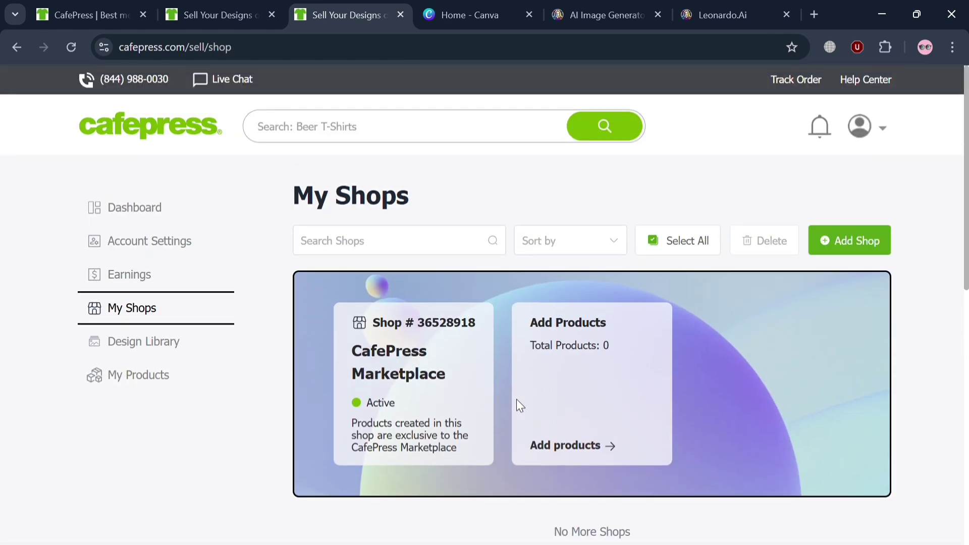
pyautogui.click(130, 209)
pyautogui.click(201, 5)
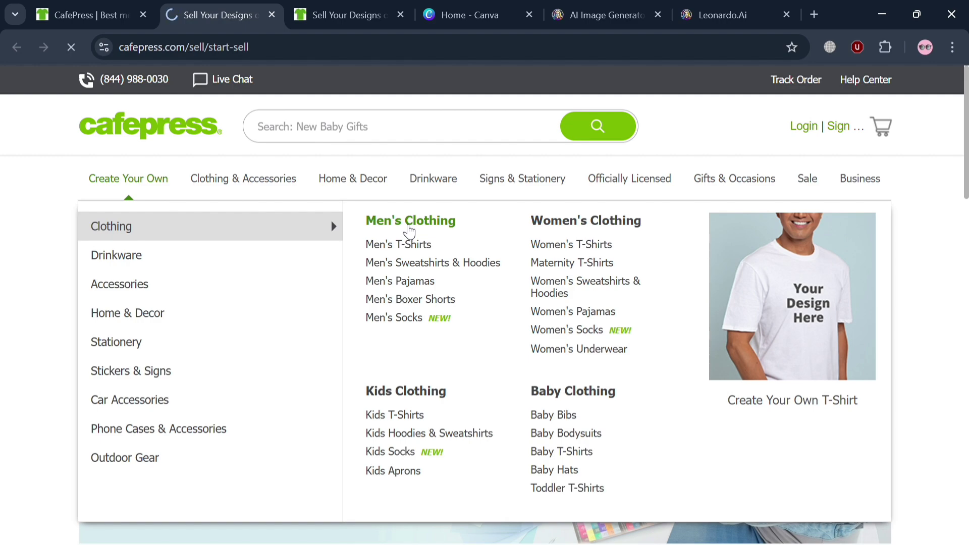
# Browse the Men's Clothing catalogue and study the $44.99 'I've Got My Ion You' hoodie page
pyautogui.click(408, 227)
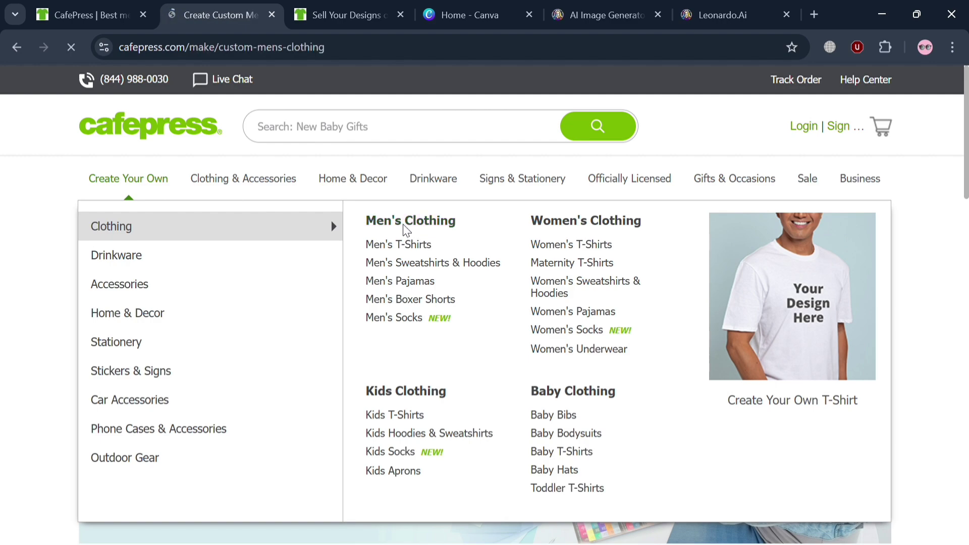
pyautogui.scroll(-5, 410, 376)
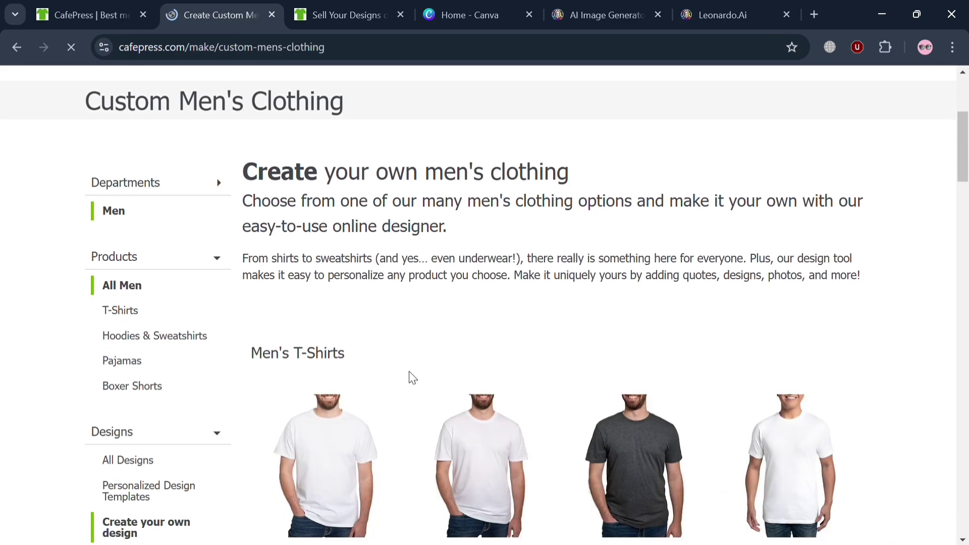
pyautogui.scroll(-9, 412, 377)
pyautogui.scroll(9, 411, 376)
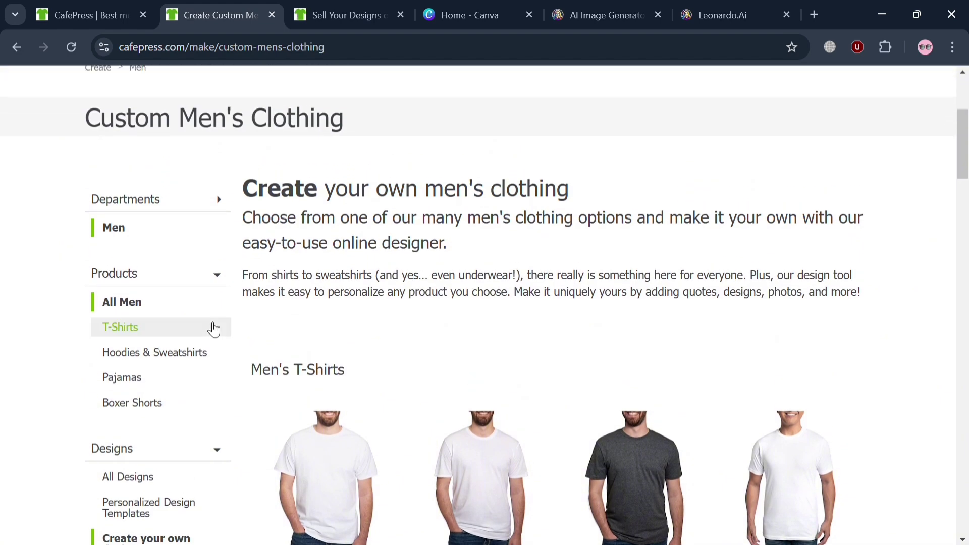
pyautogui.scroll(-3, 124, 389)
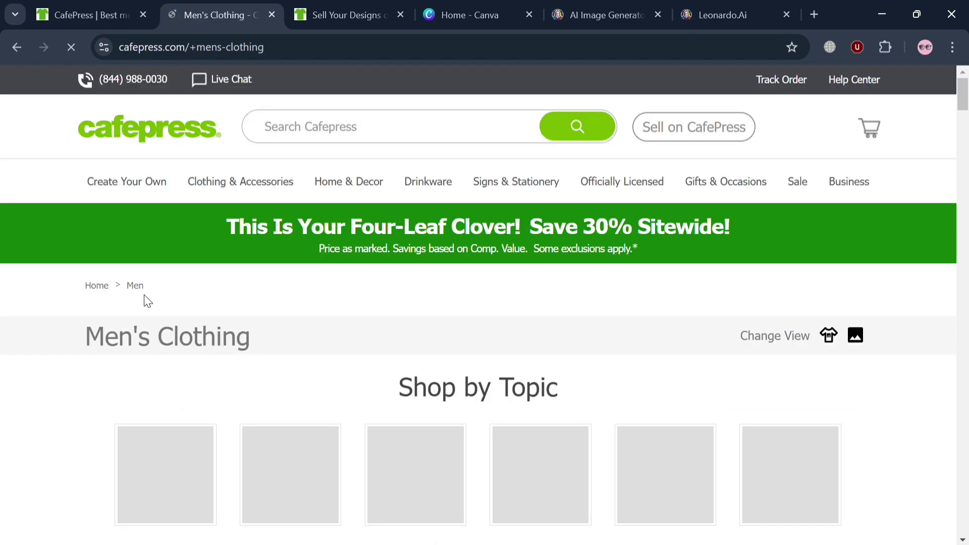
pyautogui.scroll(-5, 549, 451)
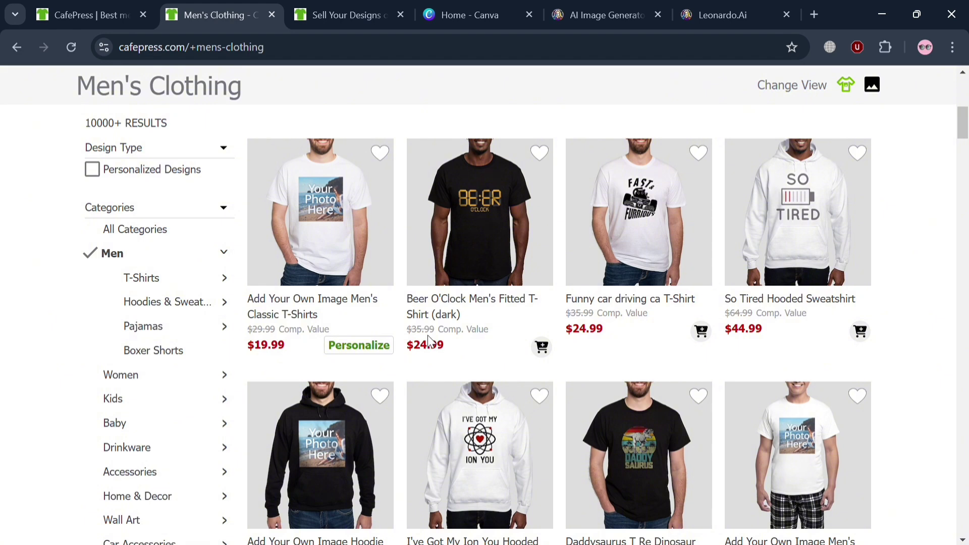
pyautogui.scroll(-5, 702, 331)
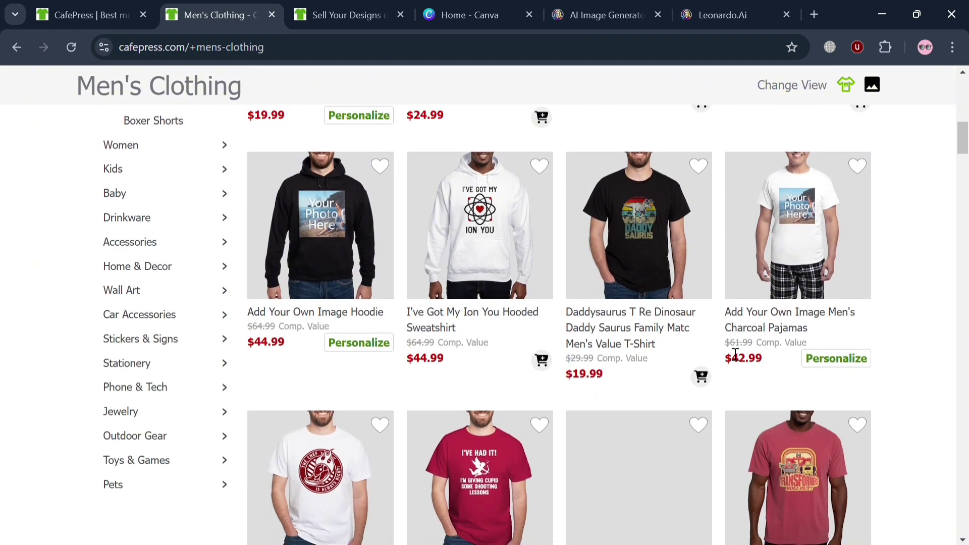
pyautogui.scroll(-3, 735, 355)
pyautogui.scroll(2, 734, 353)
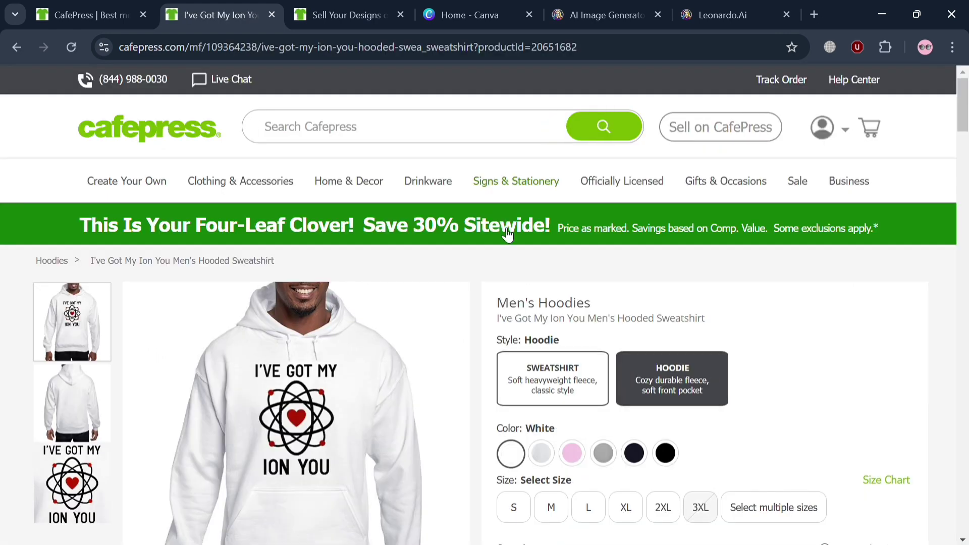
pyautogui.scroll(-15, 568, 353)
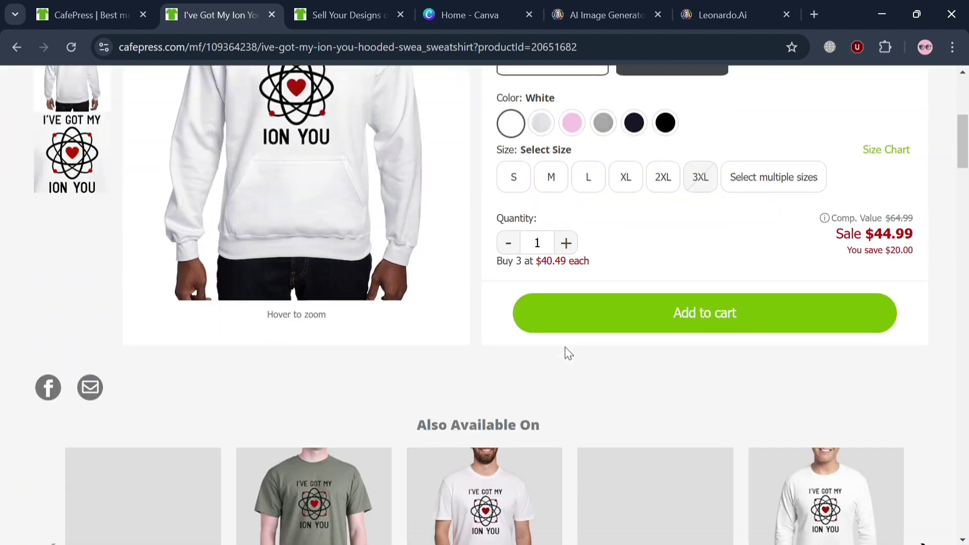
pyautogui.scroll(15, 565, 347)
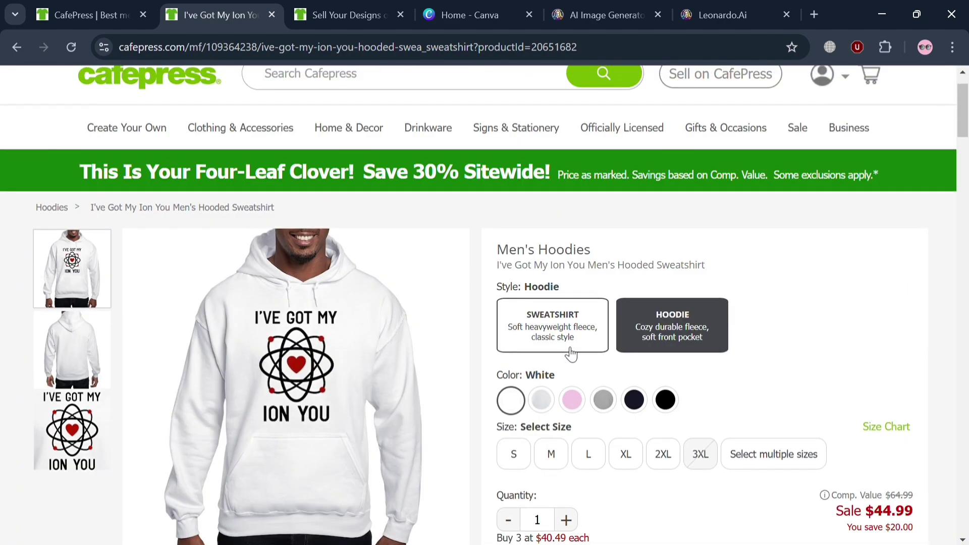
pyautogui.scroll(-3, 711, 458)
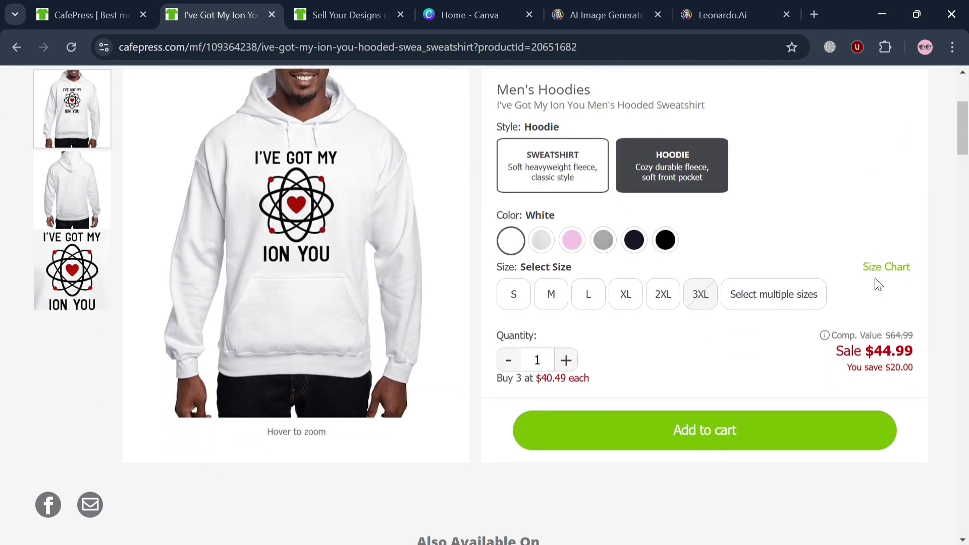
pyautogui.scroll(-20, 480, 360)
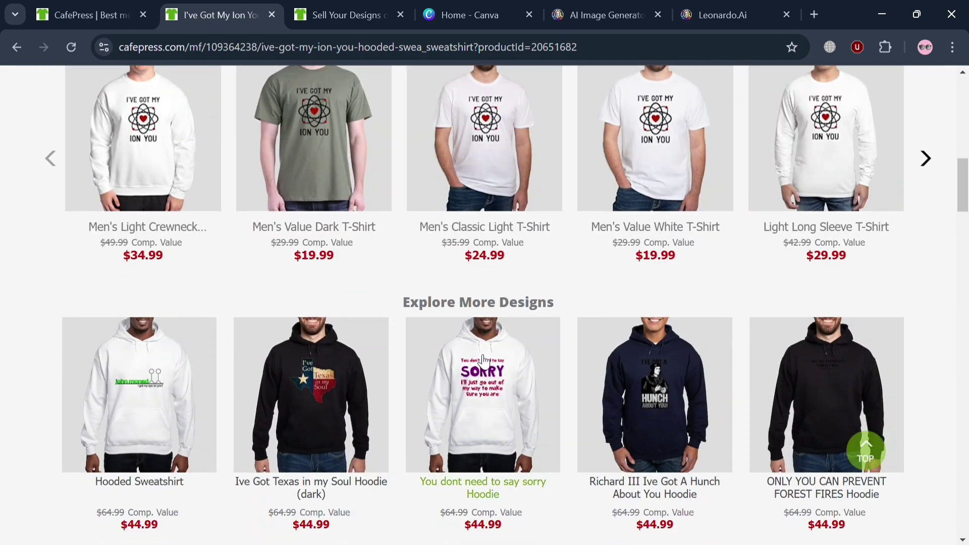
pyautogui.scroll(1, 484, 361)
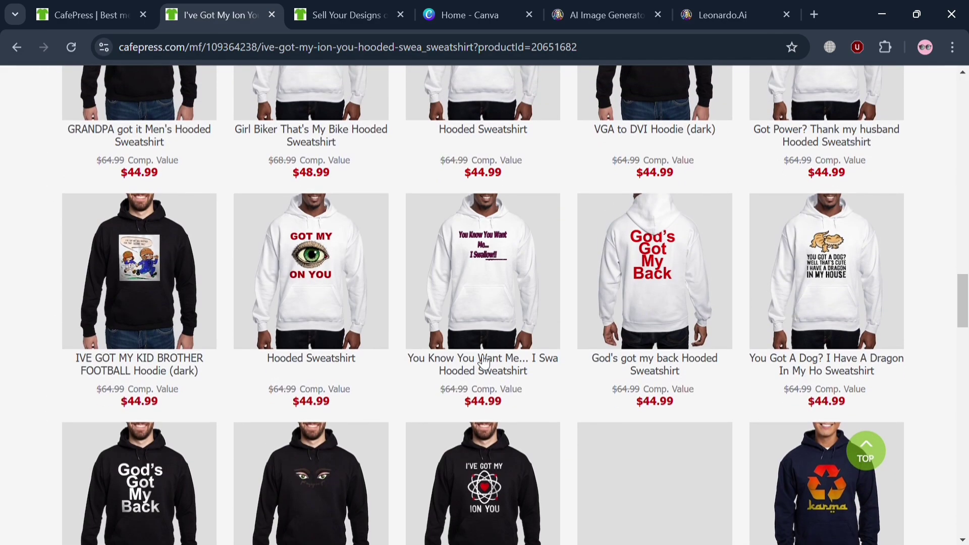
pyautogui.scroll(15, 483, 361)
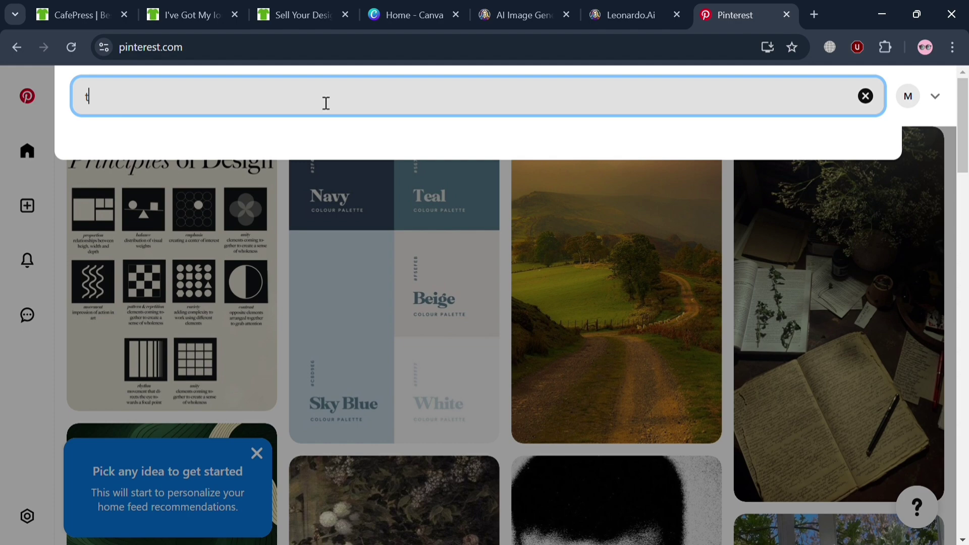
# Search Pinterest for 'tshirt men quotes' and look through the quote t-shirt pins
pyautogui.write('sh')
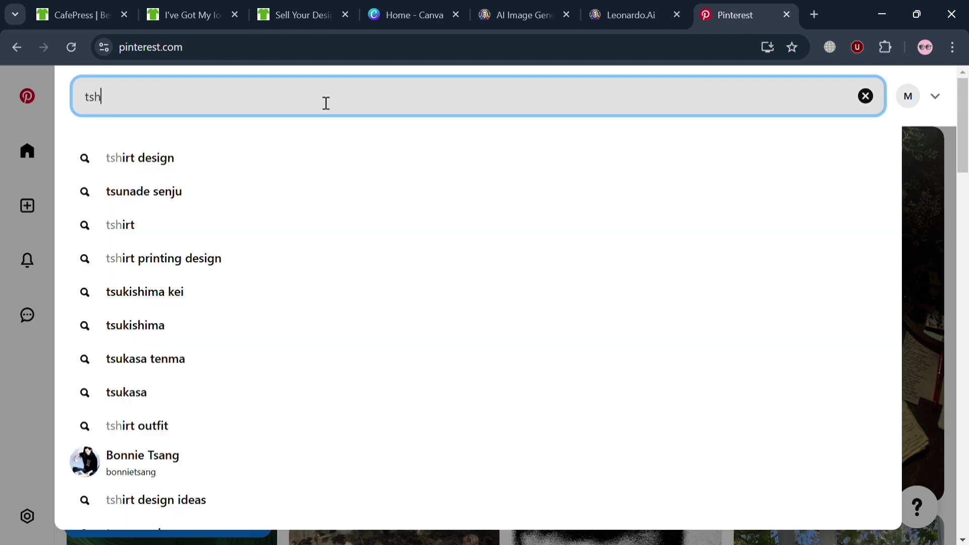
pyautogui.write('irt men')
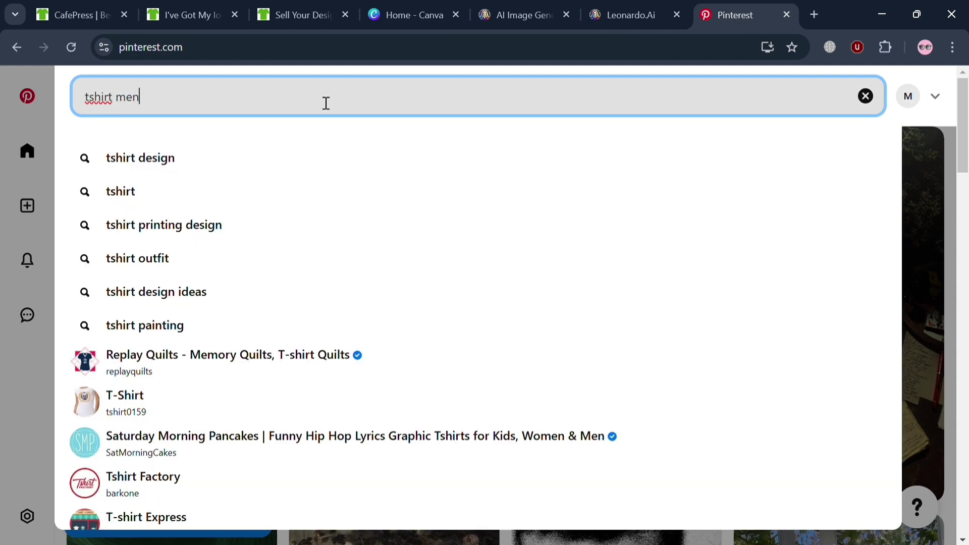
pyautogui.write(' quot')
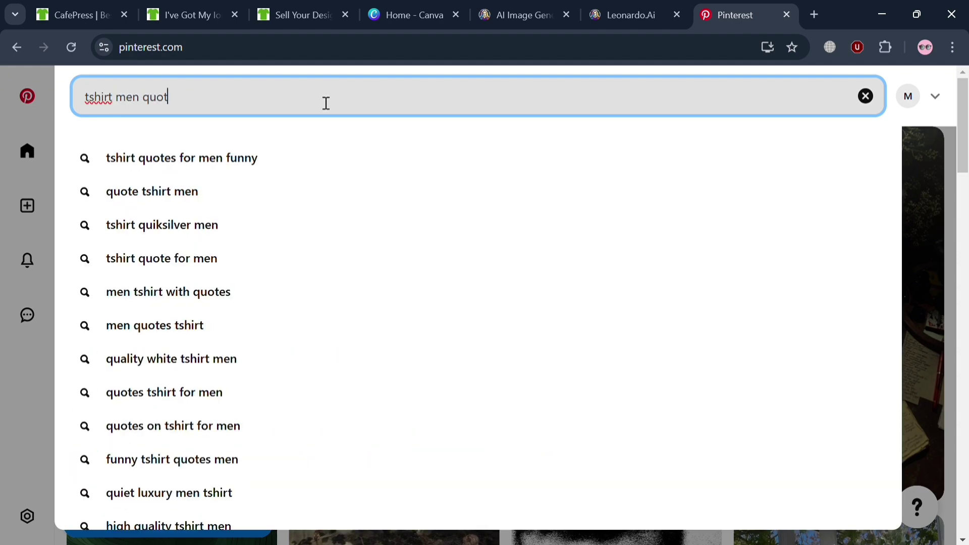
pyautogui.write('es')
pyautogui.press('Return')
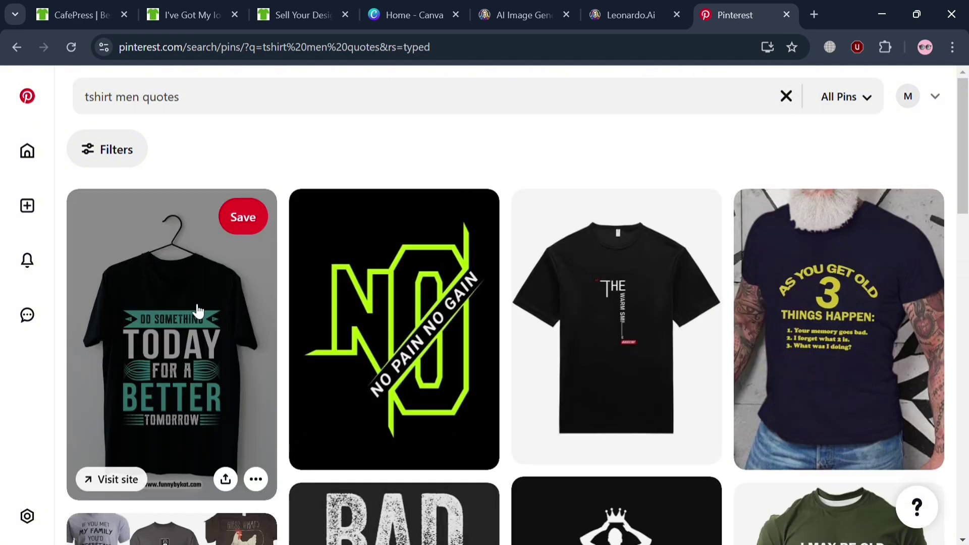
pyautogui.scroll(-10, 579, 444)
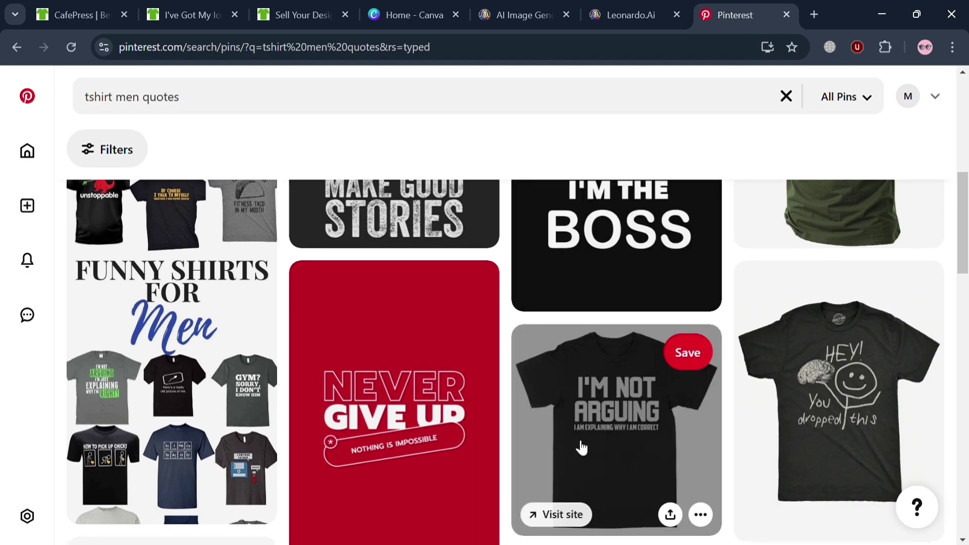
pyautogui.scroll(-6, 581, 446)
pyautogui.scroll(-5, 582, 447)
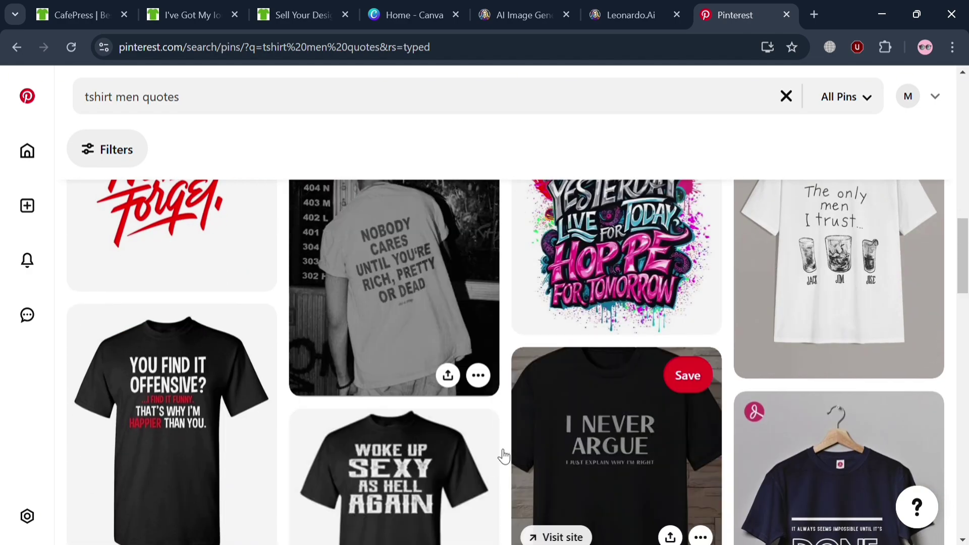
pyautogui.scroll(-3, 522, 444)
pyautogui.scroll(-3, 521, 444)
pyautogui.scroll(10, 521, 444)
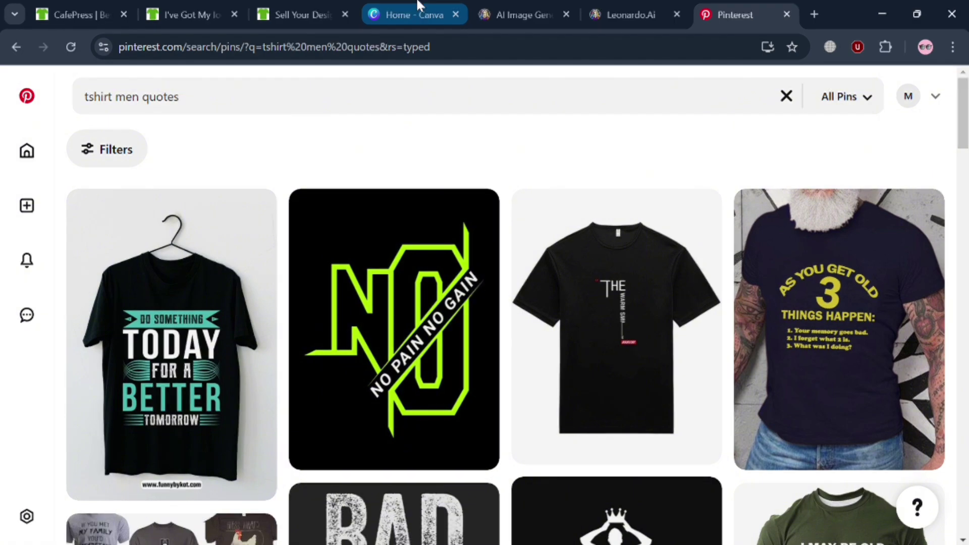
# Search Canva for 'shirt design' and preview the Colorful Modern Typography T-shirt HOPE template
pyautogui.click(418, 6)
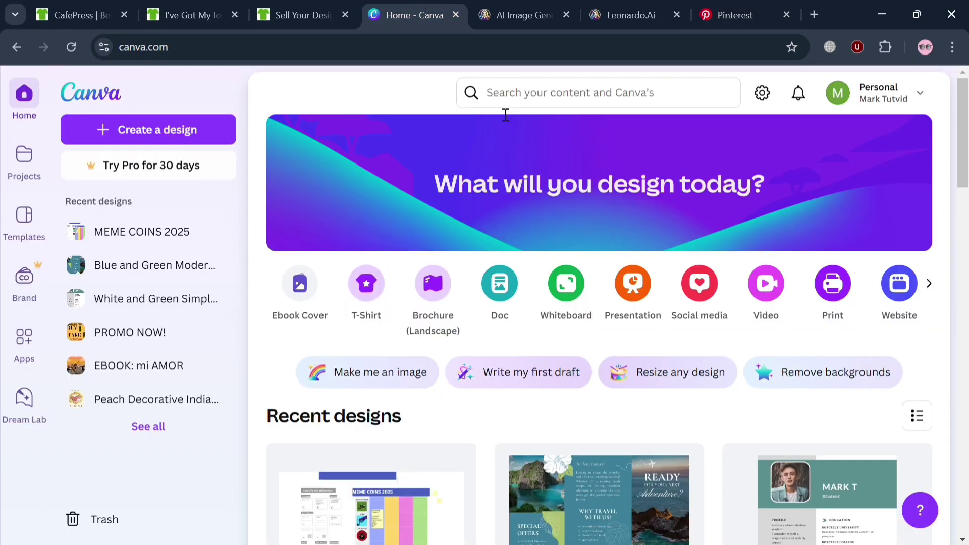
pyautogui.click(506, 112)
pyautogui.write('s')
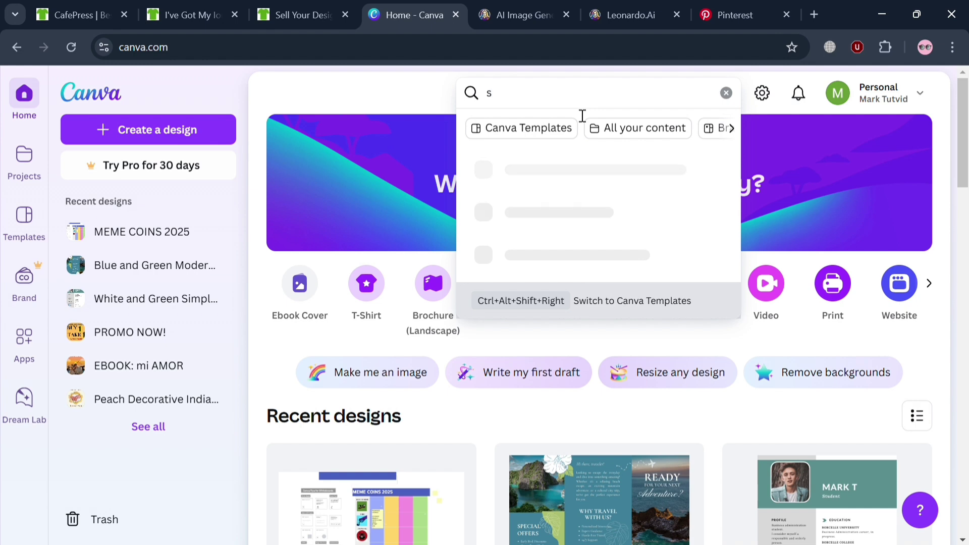
pyautogui.press('BackSpace')
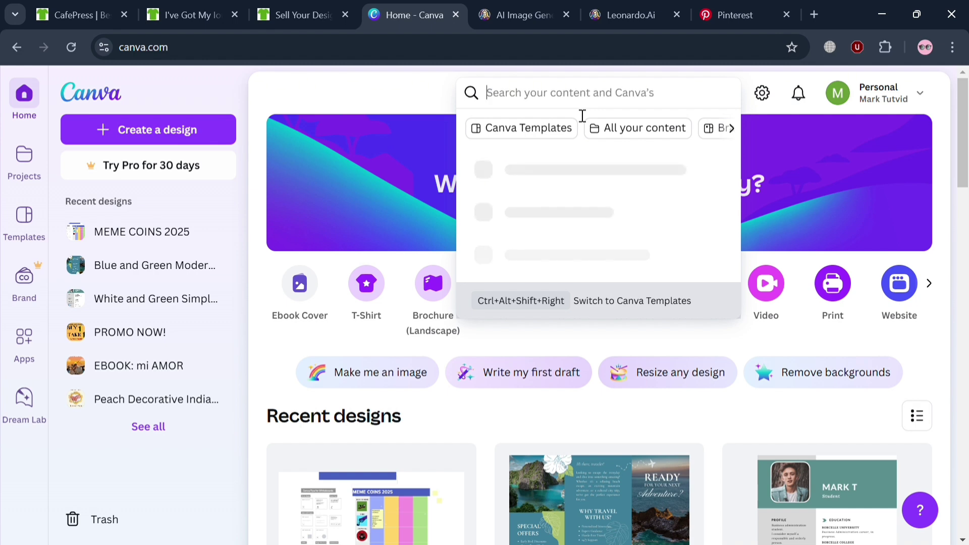
pyautogui.write('shi')
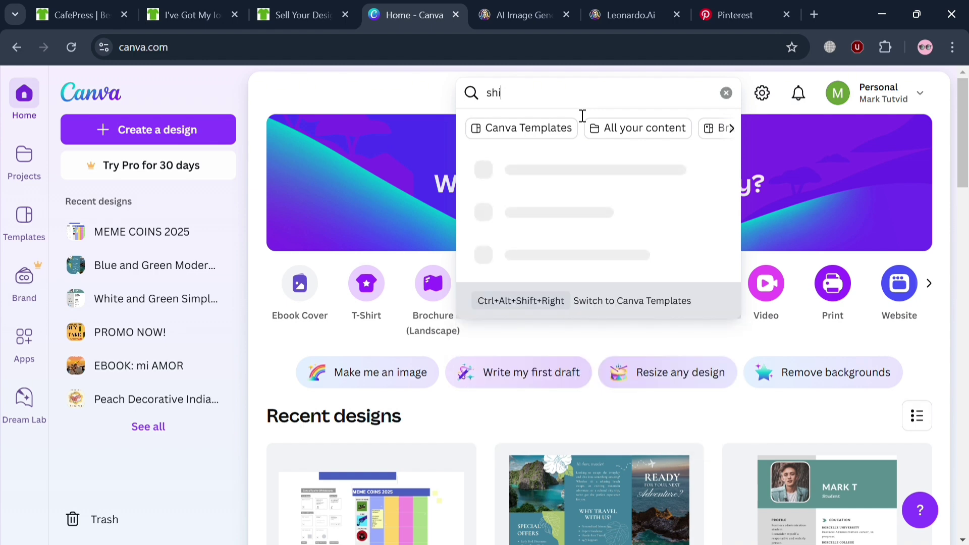
pyautogui.write('rt design')
pyautogui.press('Return')
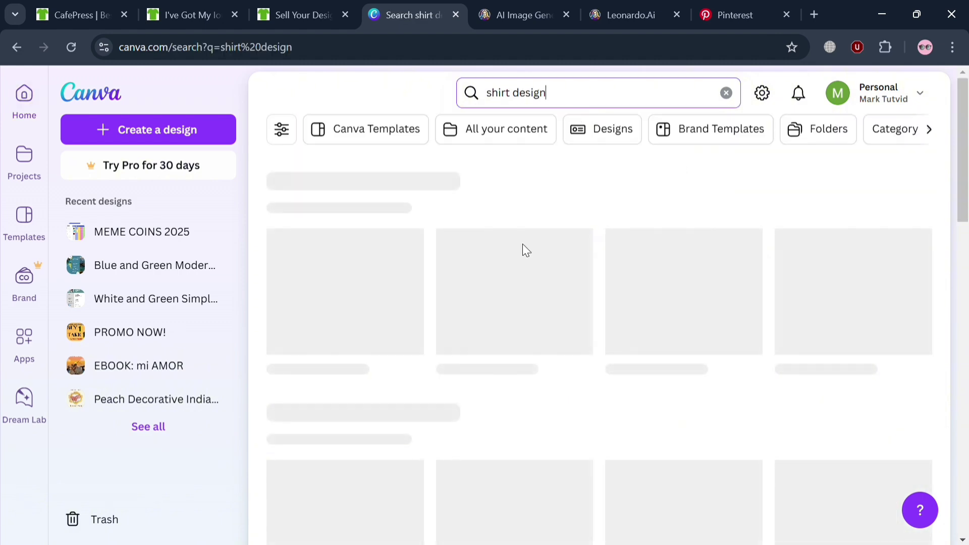
pyautogui.scroll(-15, 585, 440)
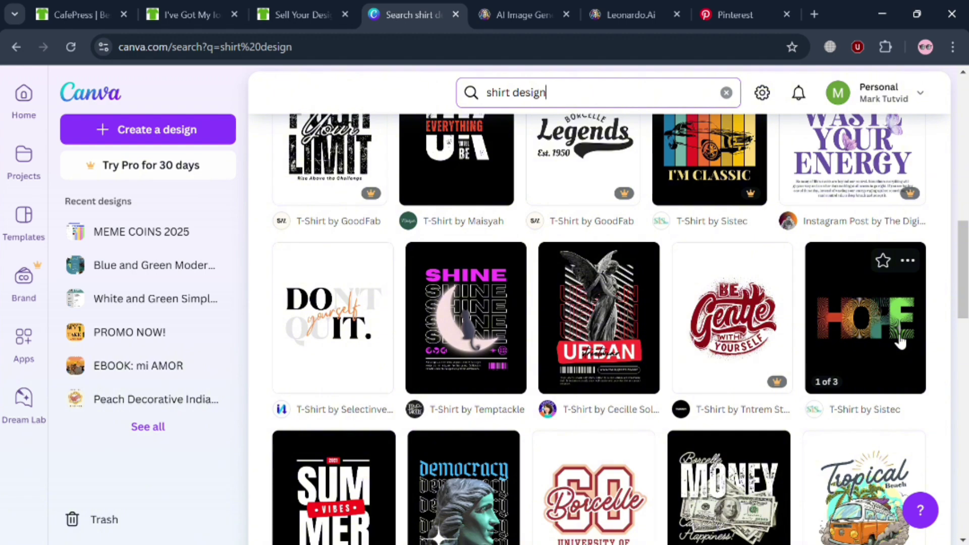
pyautogui.click(889, 347)
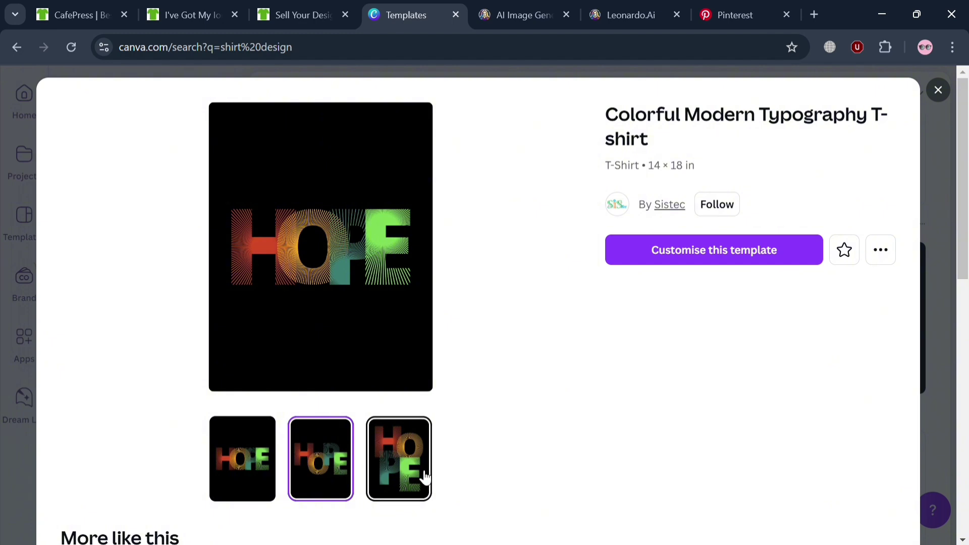
# Customise the third HOPE layout, select the H letter, and view the Templates, Elements and Text panels
pyautogui.click(408, 464)
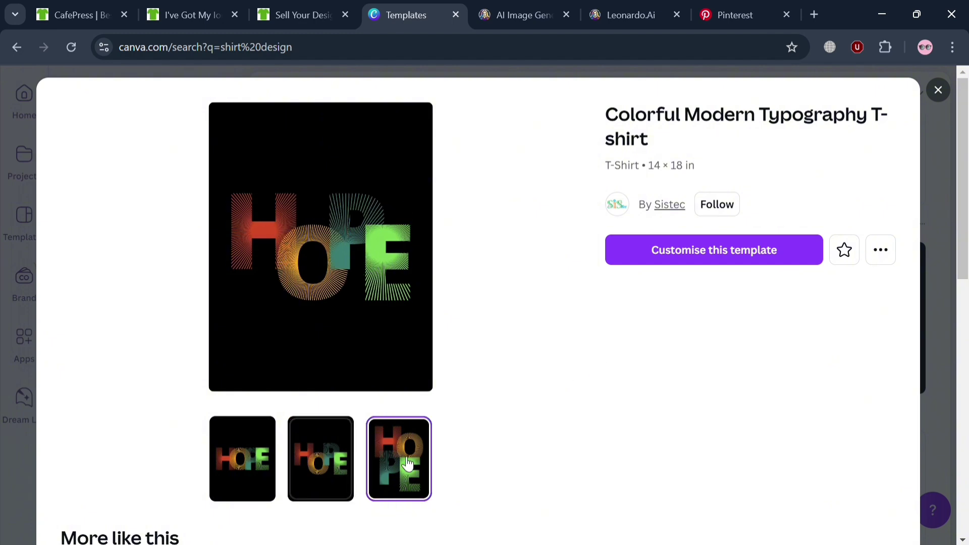
pyautogui.click(717, 252)
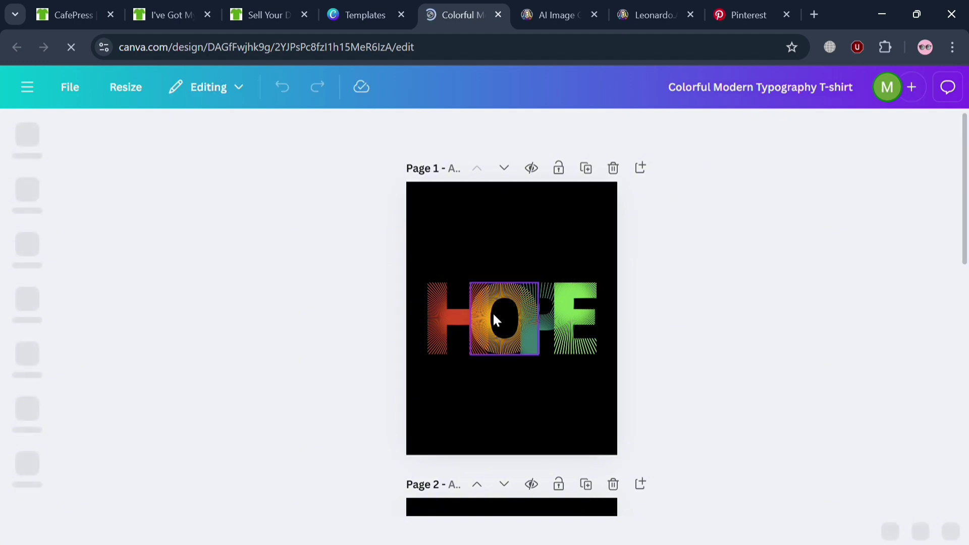
pyautogui.click(517, 309)
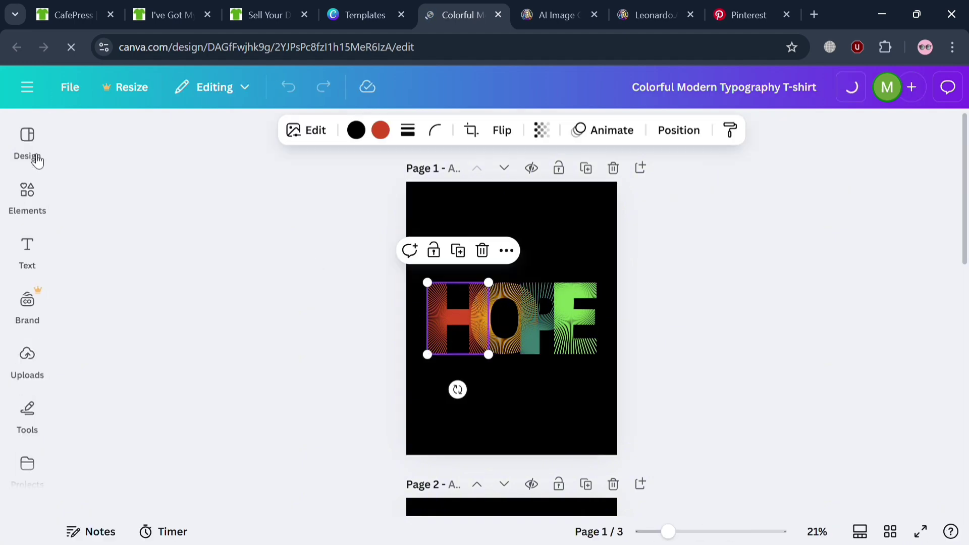
pyautogui.click(30, 137)
pyautogui.click(28, 195)
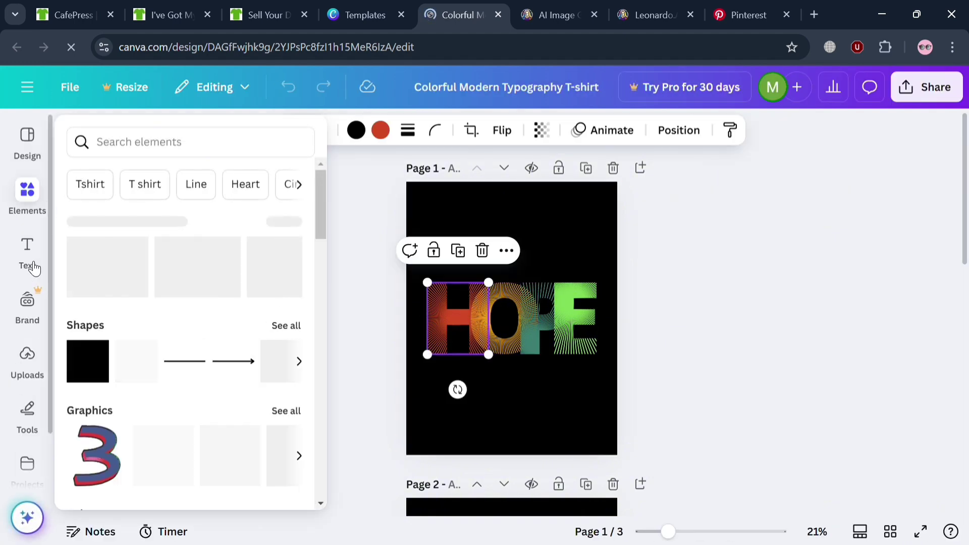
pyautogui.click(31, 265)
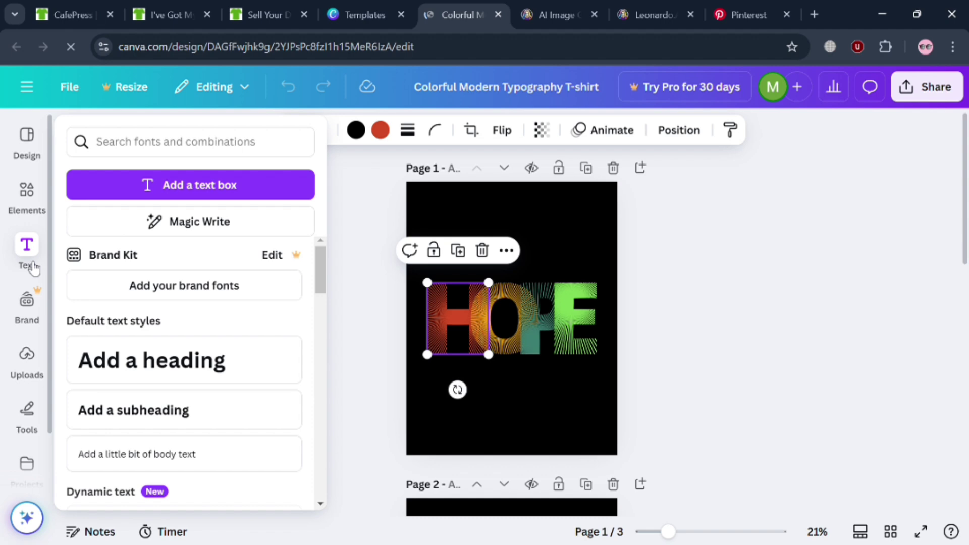
# Download only page 1 of the HOPE design as a PNG, then return to the CafePress dashboard
pyautogui.click(330, 303)
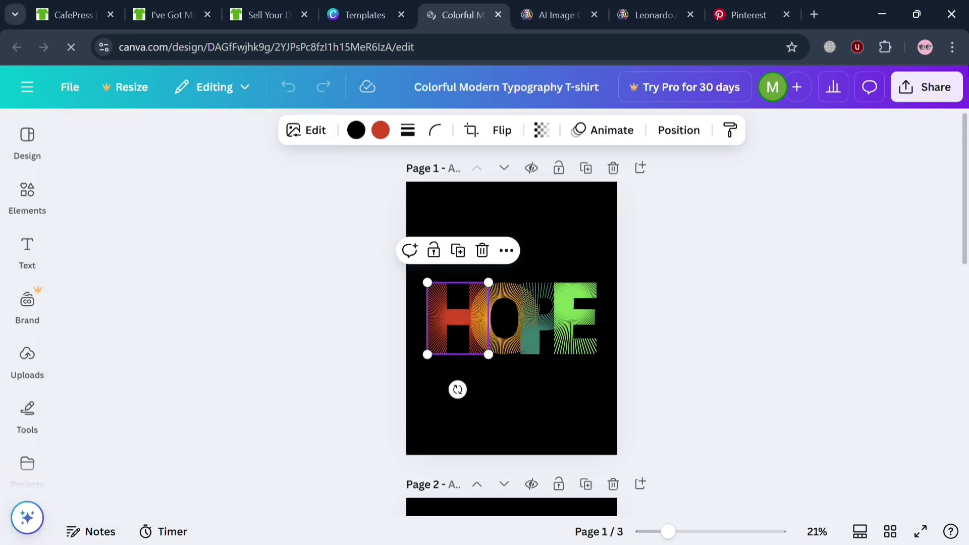
pyautogui.click(959, 99)
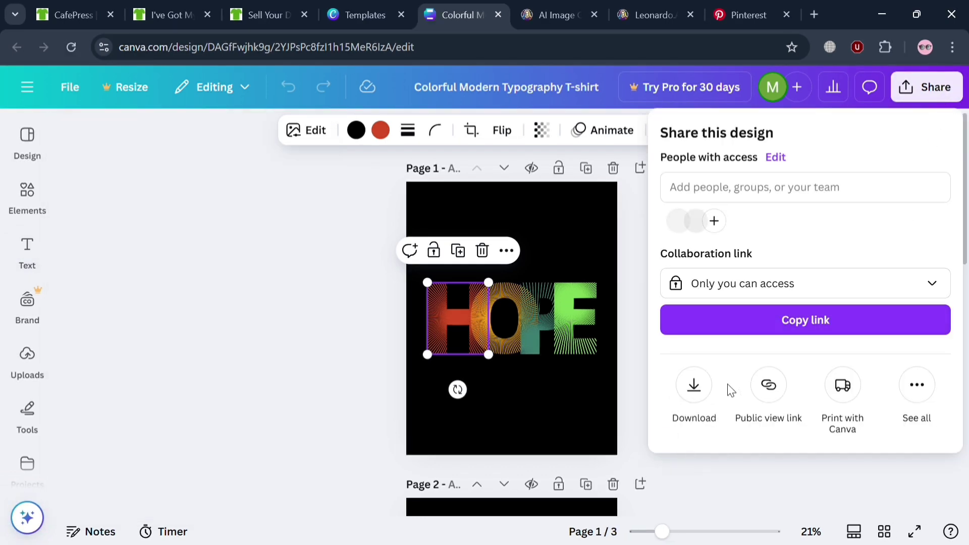
pyautogui.click(693, 385)
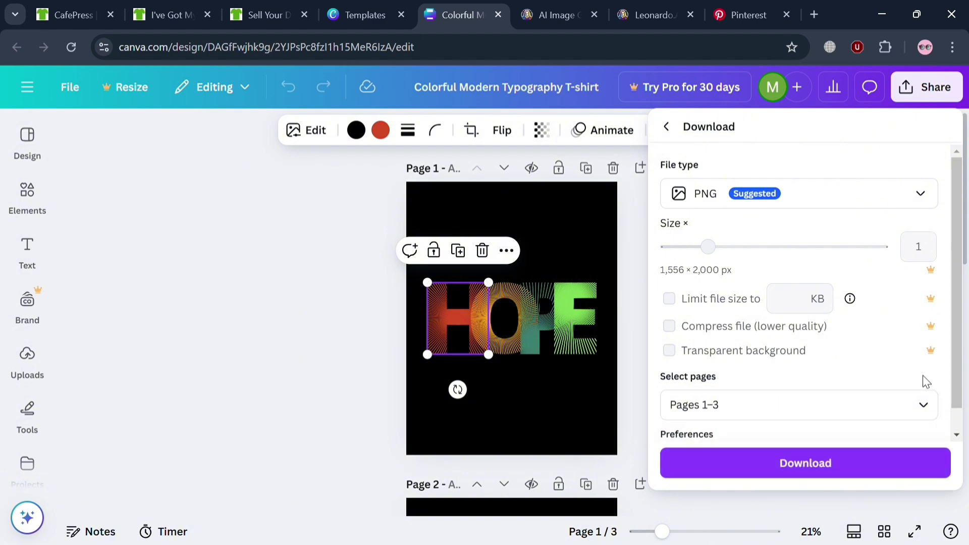
pyautogui.click(934, 401)
pyautogui.click(681, 204)
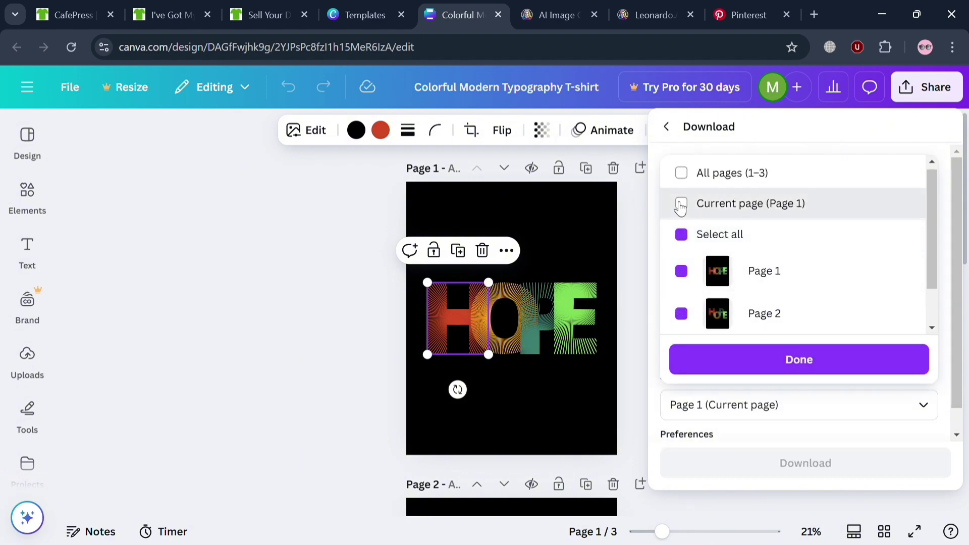
pyautogui.click(817, 359)
pyautogui.click(828, 466)
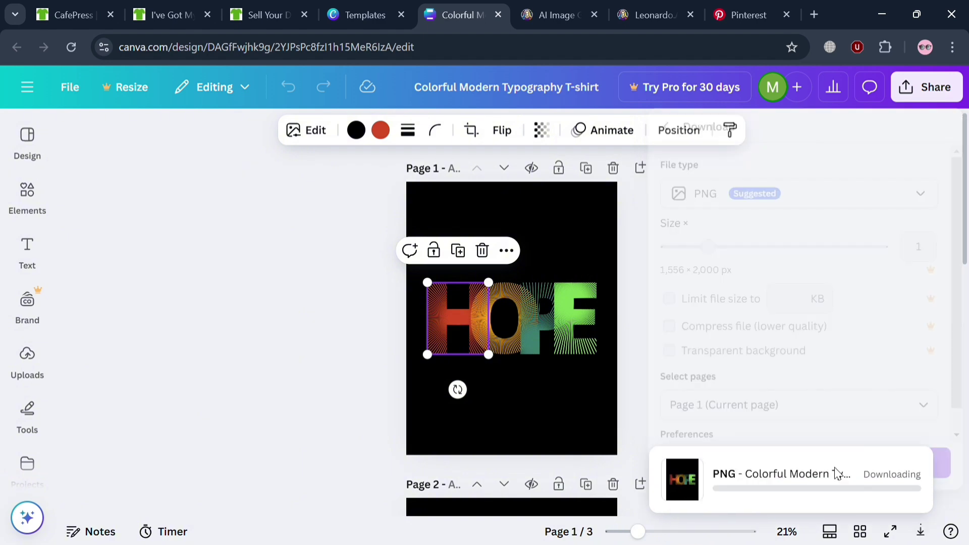
pyautogui.click(289, 6)
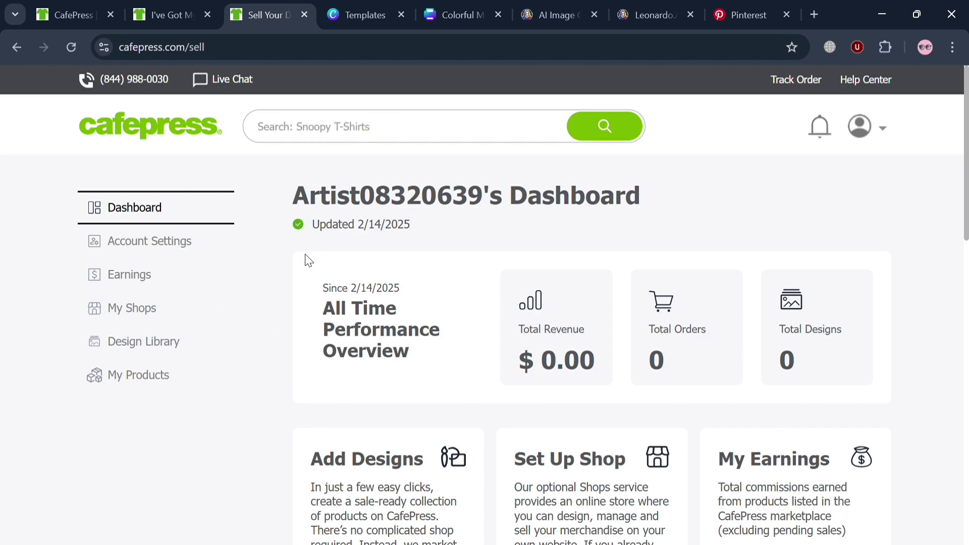
# Add new work on the dashboard and upload the HOPE PNG file as a design
pyautogui.scroll(-9, 614, 411)
pyautogui.scroll(2, 622, 419)
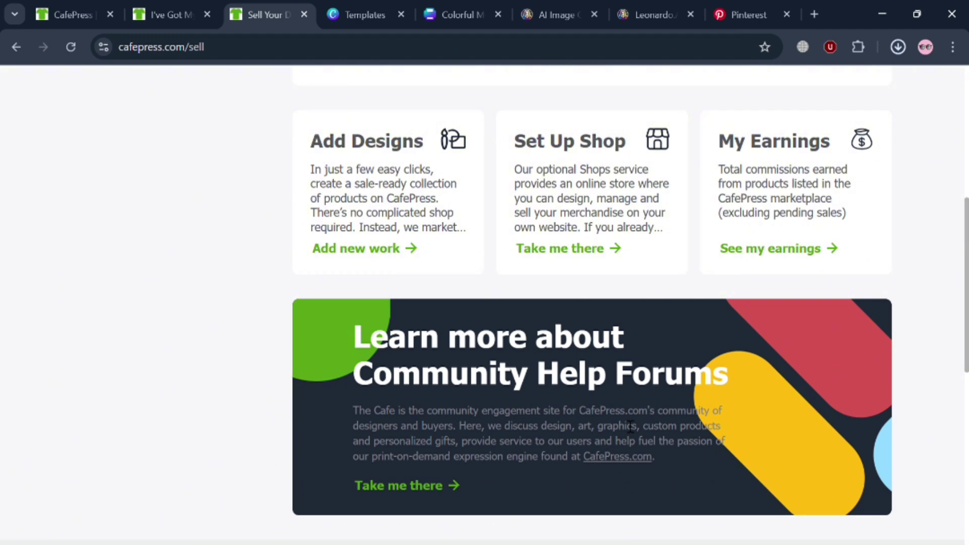
pyautogui.scroll(2, 630, 426)
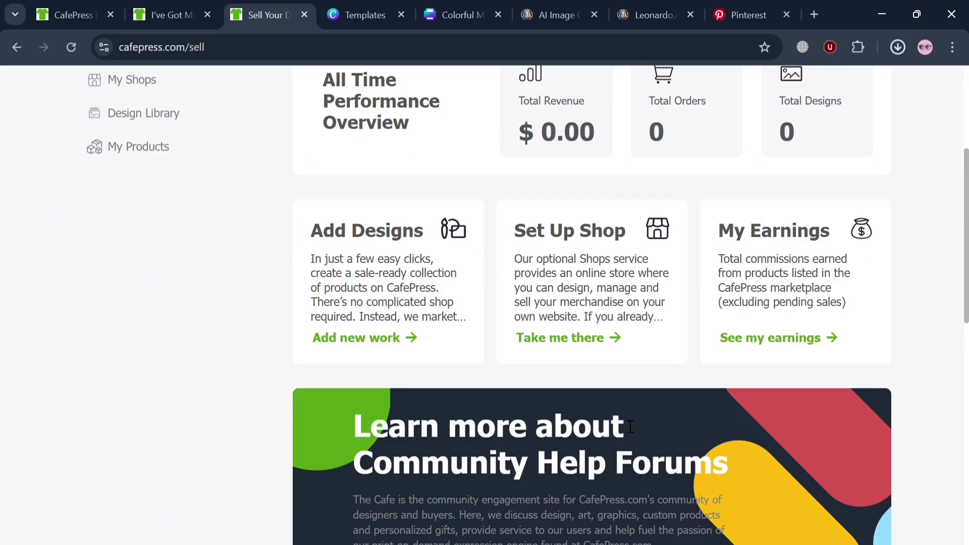
pyautogui.click(381, 341)
pyautogui.scroll(-4, 711, 456)
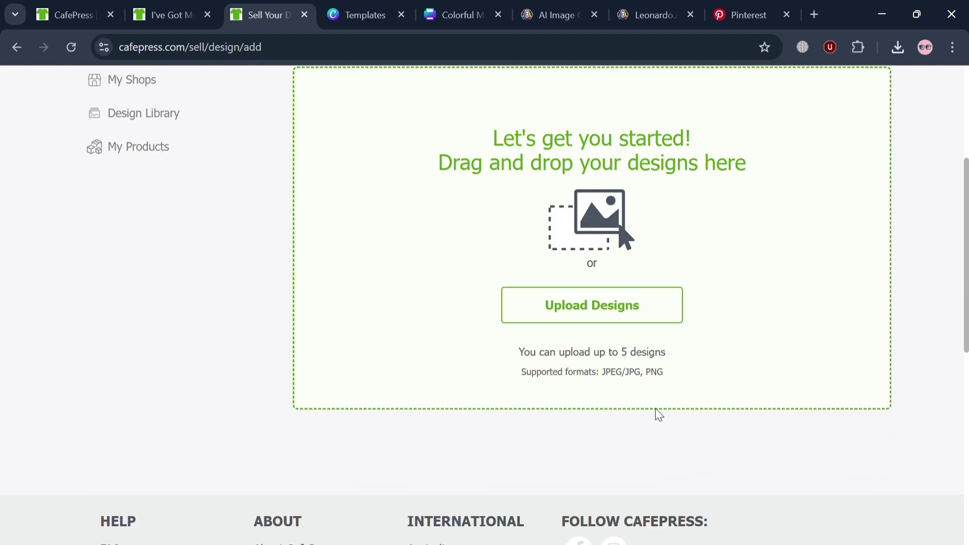
pyautogui.click(591, 309)
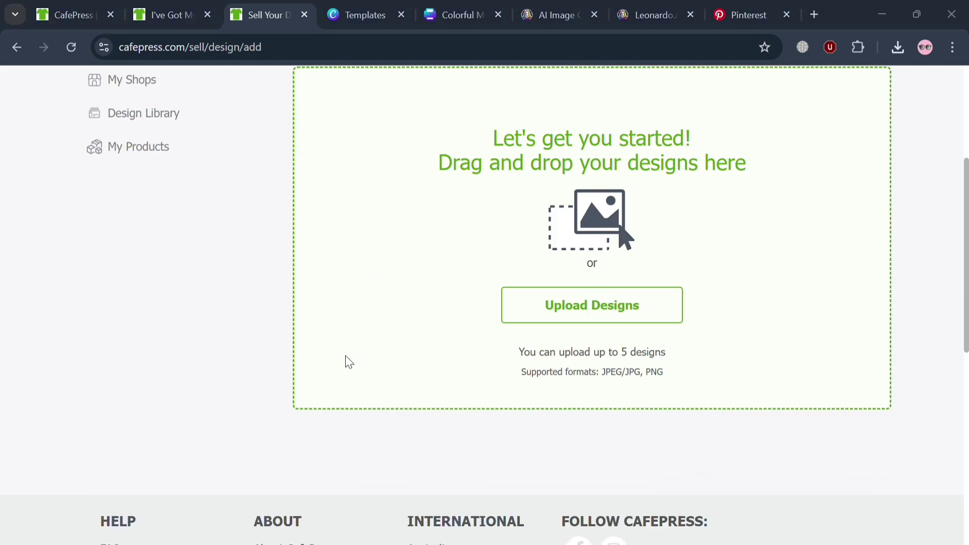
pyautogui.click(313, 346)
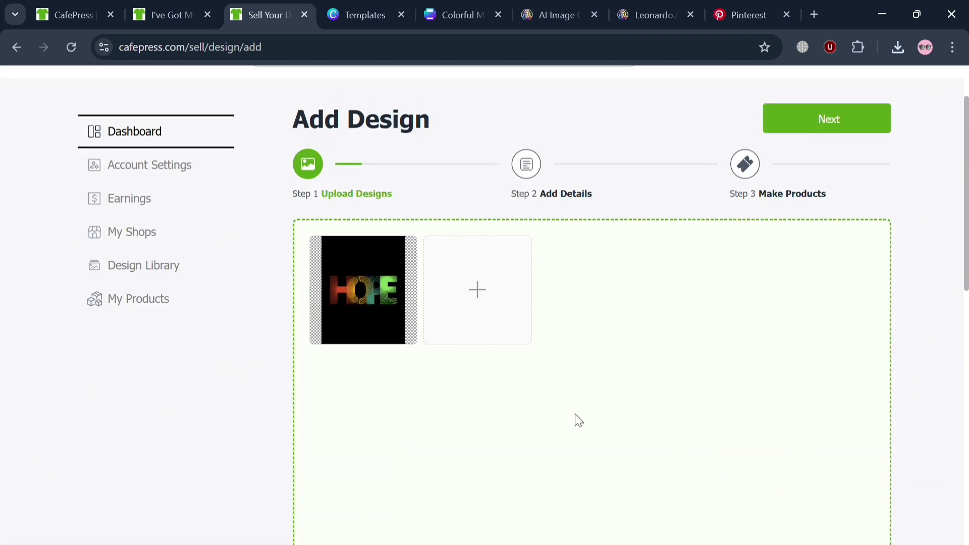
pyautogui.scroll(-10, 576, 420)
pyautogui.scroll(5, 796, 274)
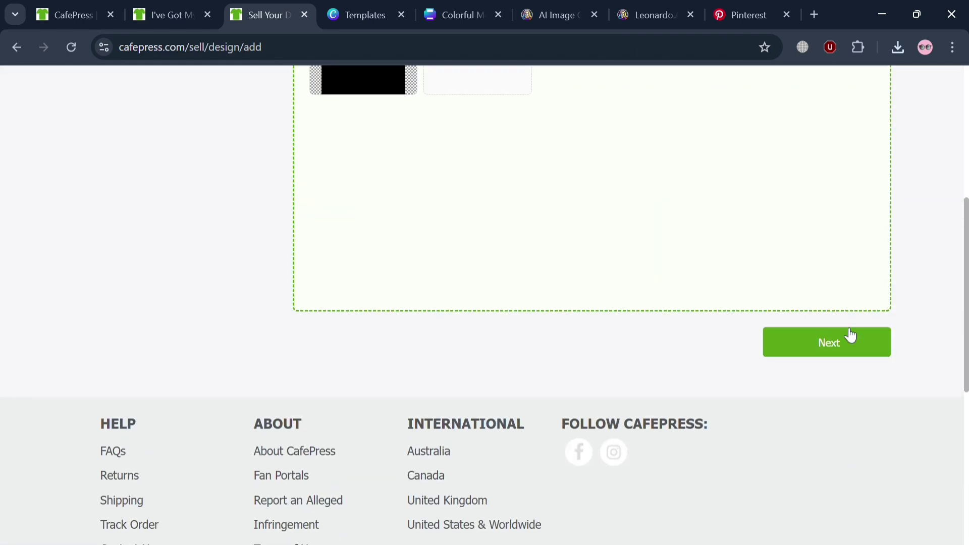
# Enter the displayed name 'Hope Design' and description 'Black Bg of HOPE Lettering'
pyautogui.click(849, 351)
pyautogui.scroll(2, 737, 396)
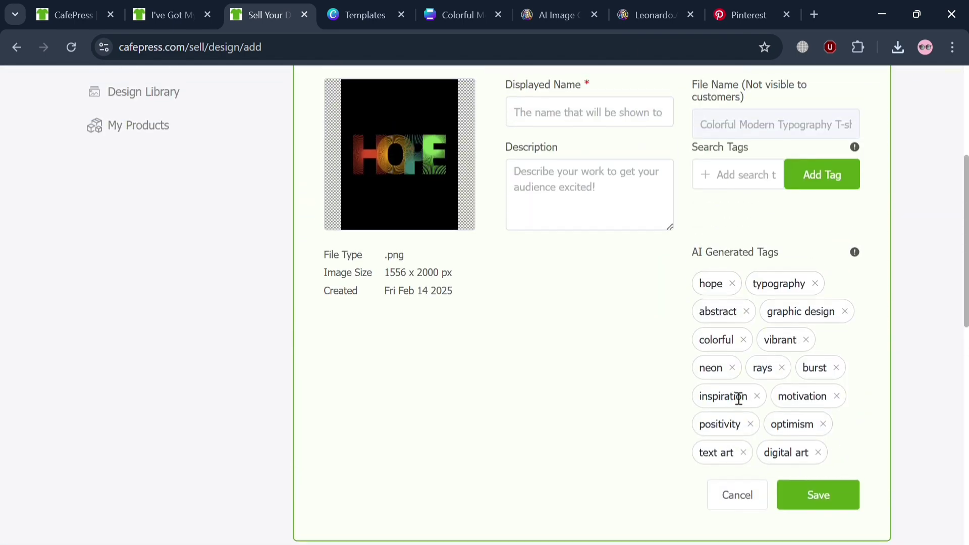
pyautogui.click(577, 127)
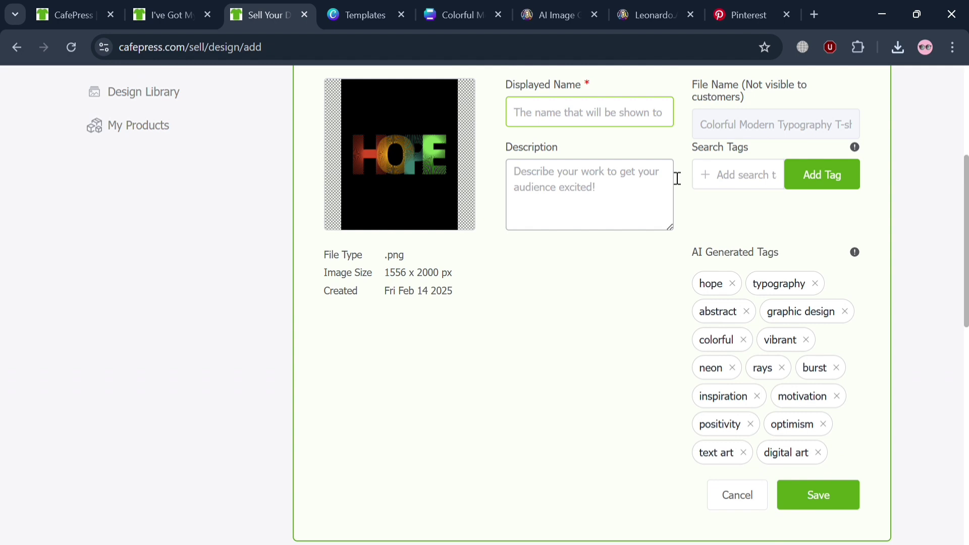
pyautogui.write('Hope D')
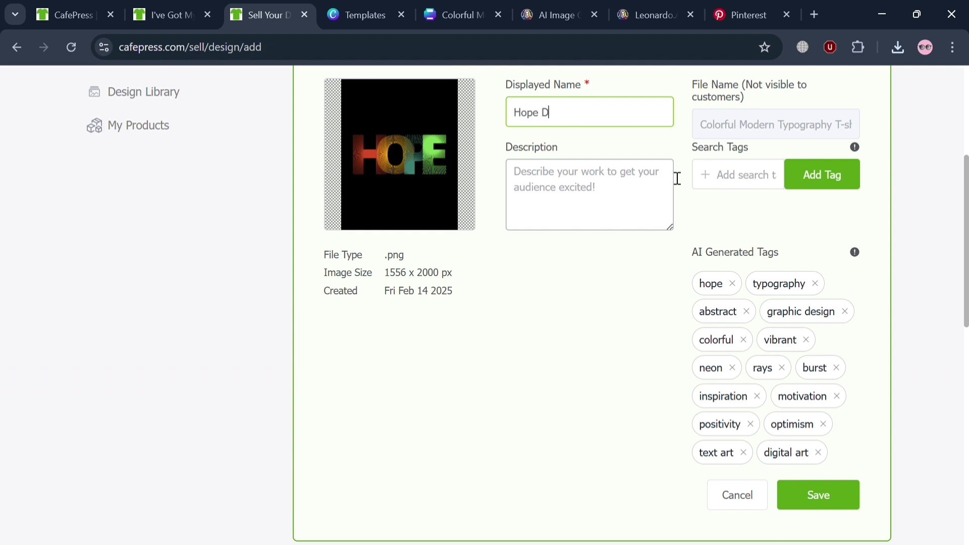
pyautogui.write('esug')
pyautogui.write('gn')
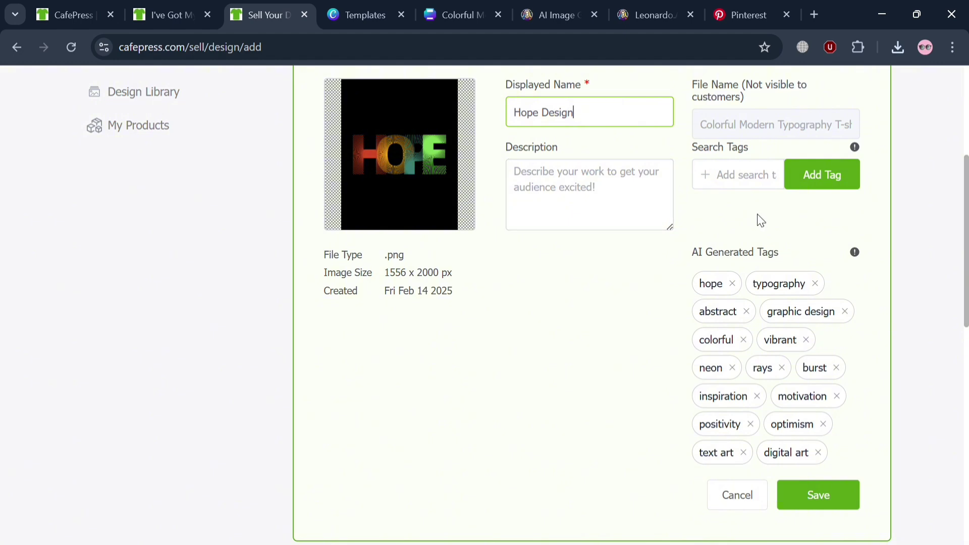
pyautogui.click(616, 191)
pyautogui.scroll(3, 613, 189)
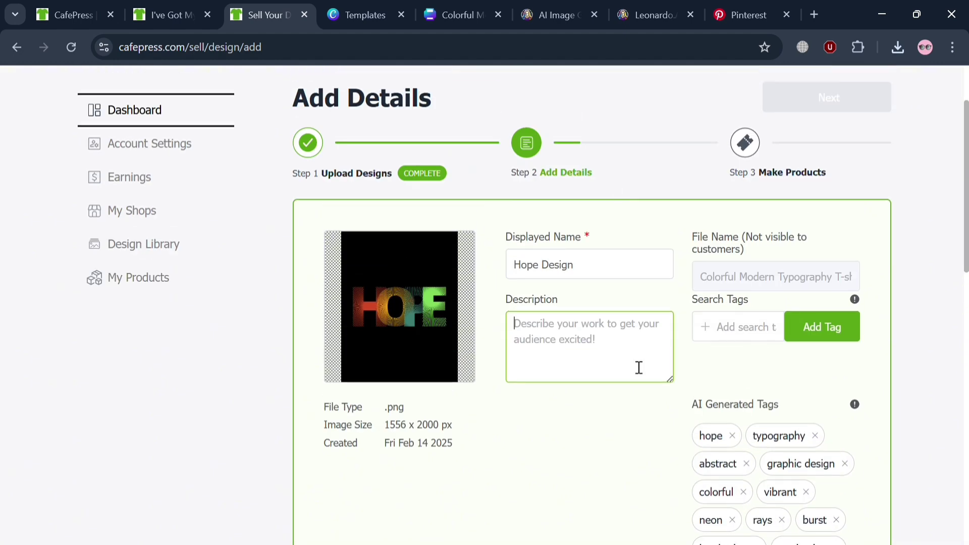
pyautogui.write('Blac')
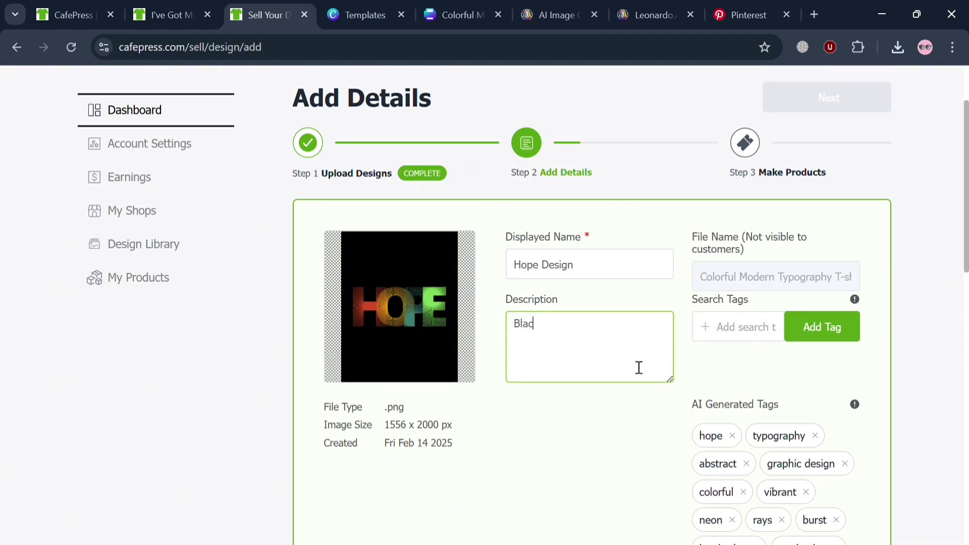
pyautogui.write('k Bg of HOPE Lettering')
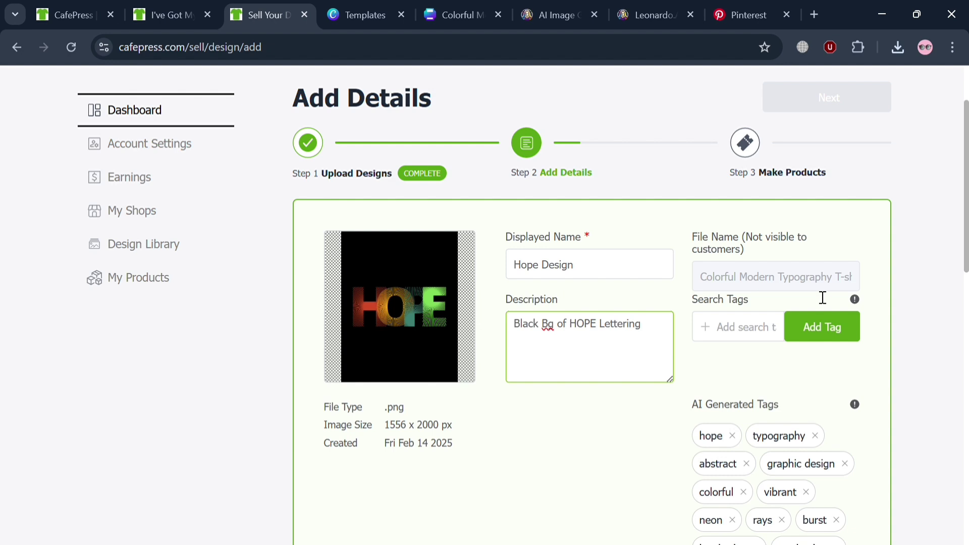
pyautogui.click(818, 297)
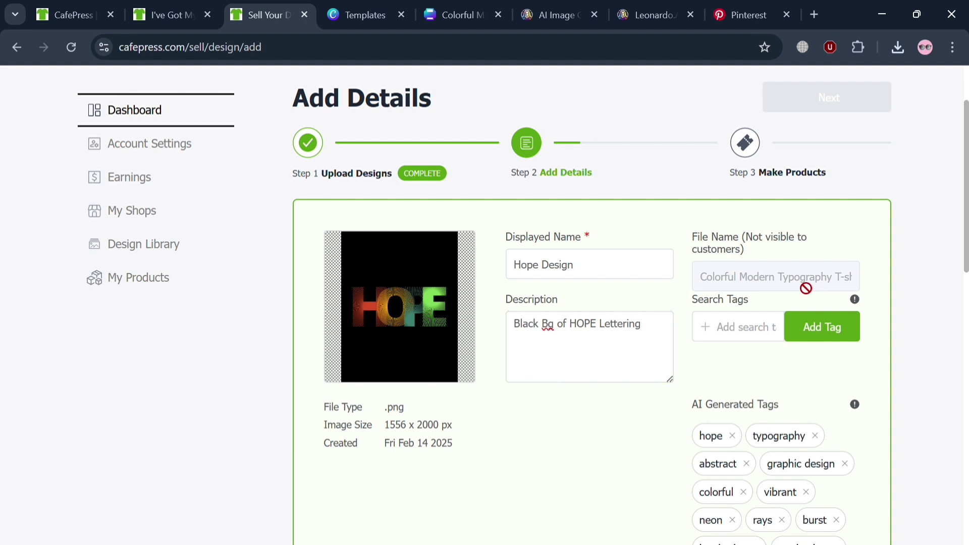
# Add the search tags shirt, design and personalize
pyautogui.click(763, 336)
pyautogui.write('shirt')
pyautogui.press('Return')
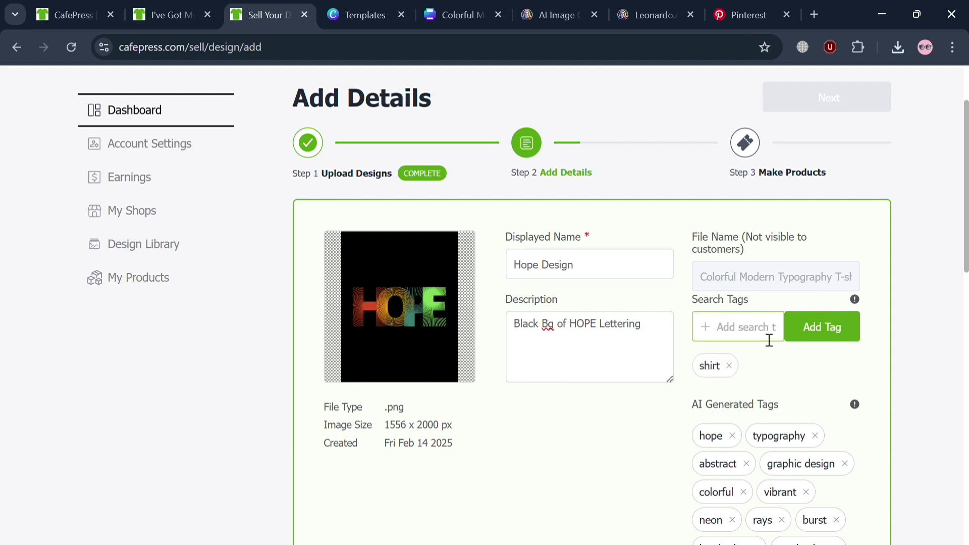
pyautogui.write('design')
pyautogui.press('Return')
pyautogui.write('personalize')
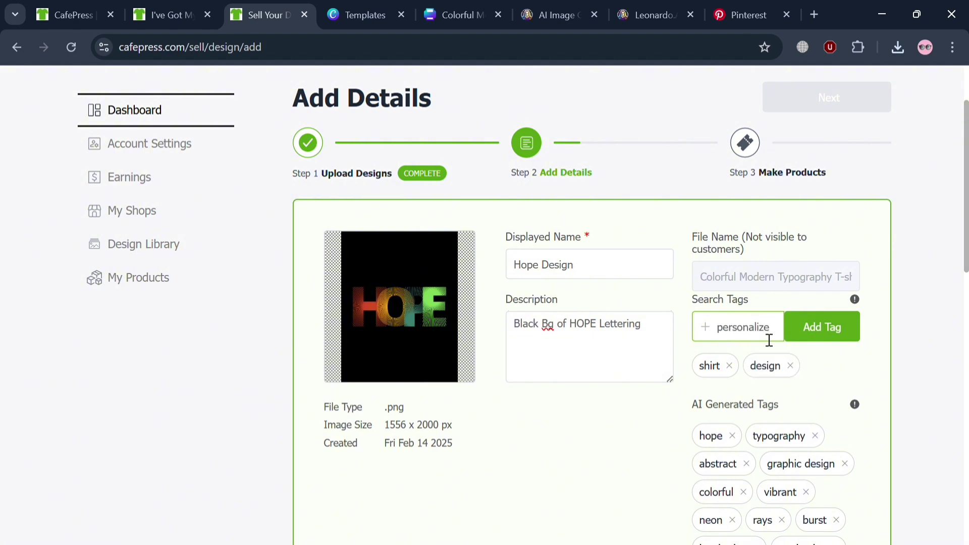
pyautogui.press('Return')
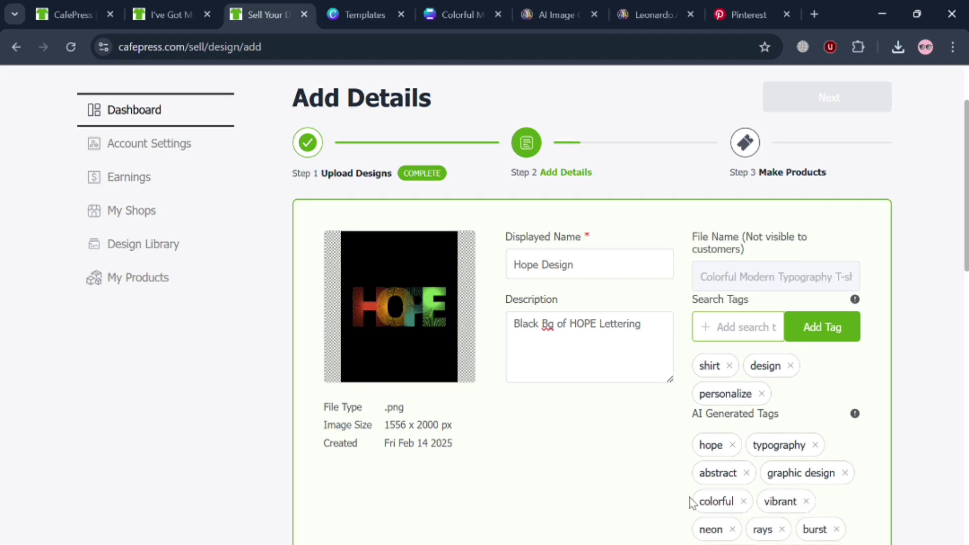
pyautogui.scroll(-8, 691, 502)
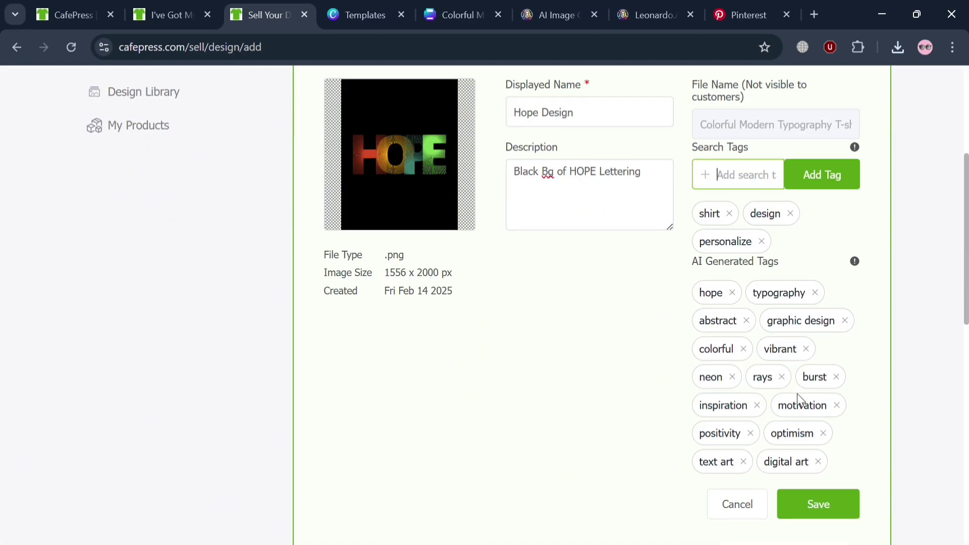
# Save the design details and advance to the Make Products step
pyautogui.click(837, 277)
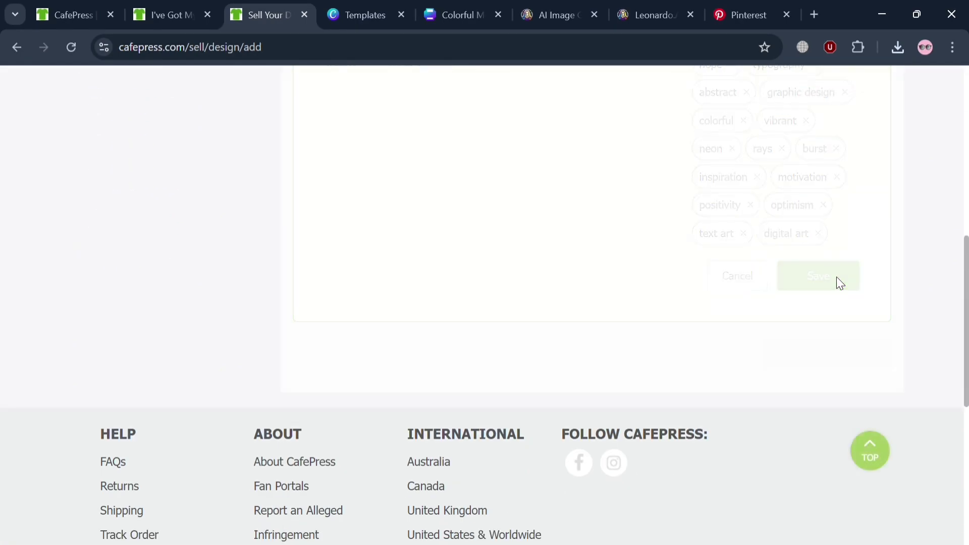
pyautogui.scroll(9, 785, 307)
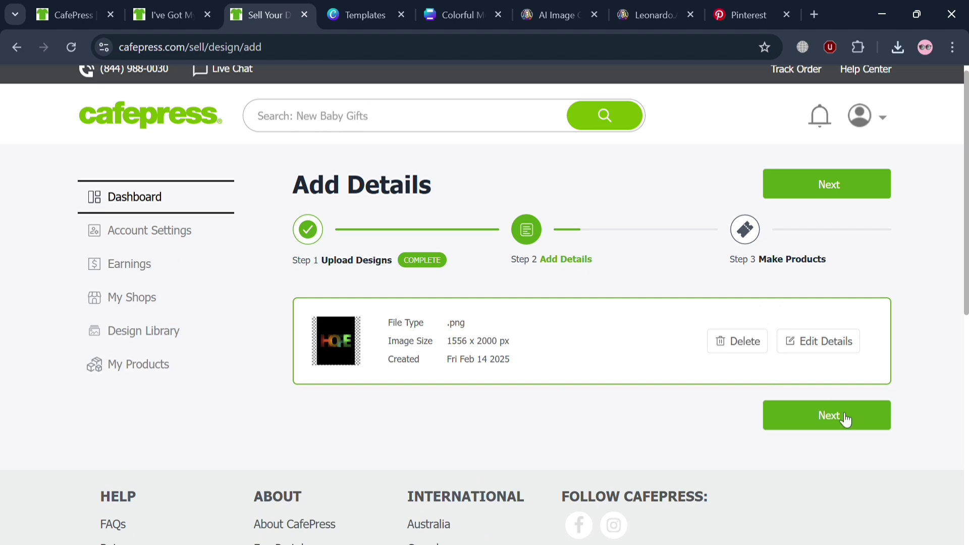
pyautogui.click(857, 422)
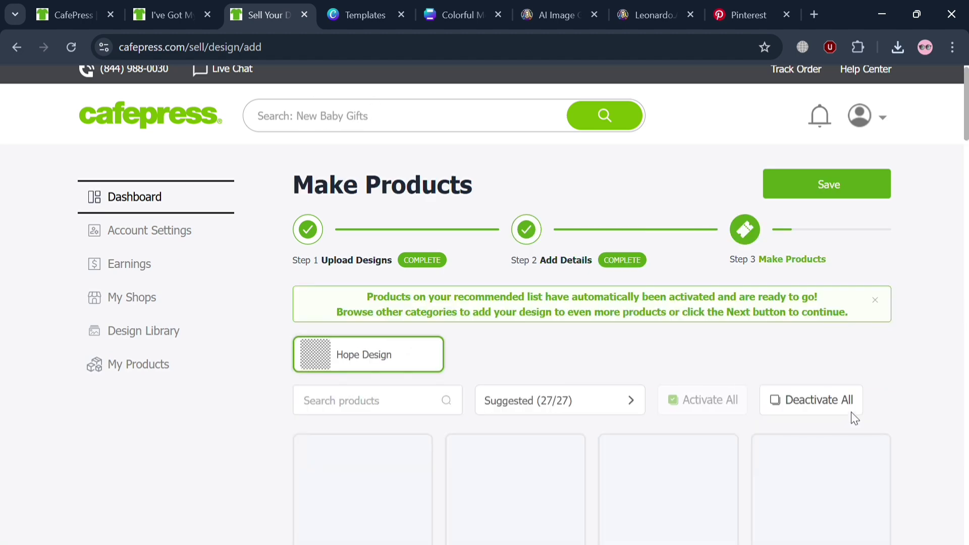
# Review the 27 active HOPE products, including wall clock, sticker, travel mug, T-shirt and hoodie
pyautogui.scroll(-5, 437, 439)
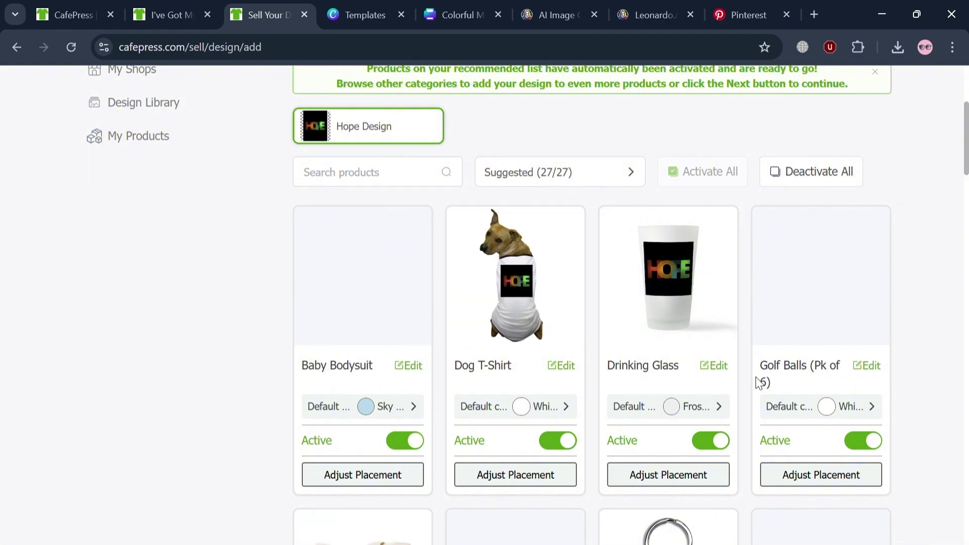
pyautogui.scroll(-15, 623, 489)
pyautogui.scroll(10, 619, 489)
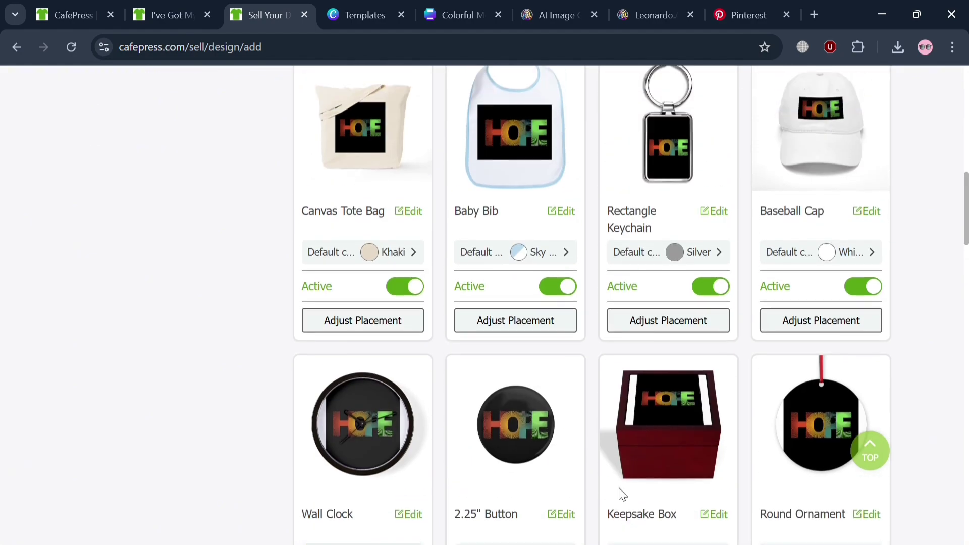
pyautogui.scroll(6, 606, 482)
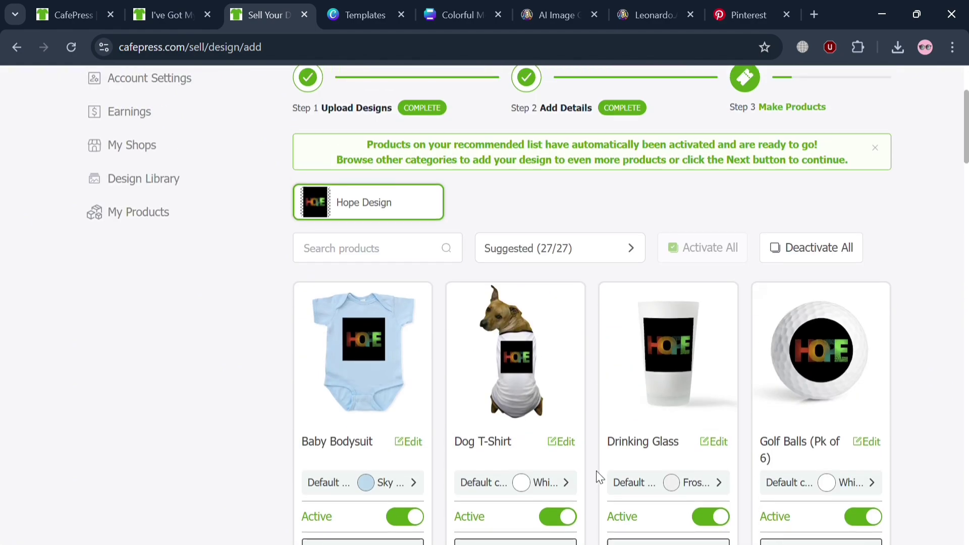
pyautogui.scroll(-3, 597, 476)
pyautogui.scroll(-5, 732, 409)
pyautogui.scroll(-9, 737, 399)
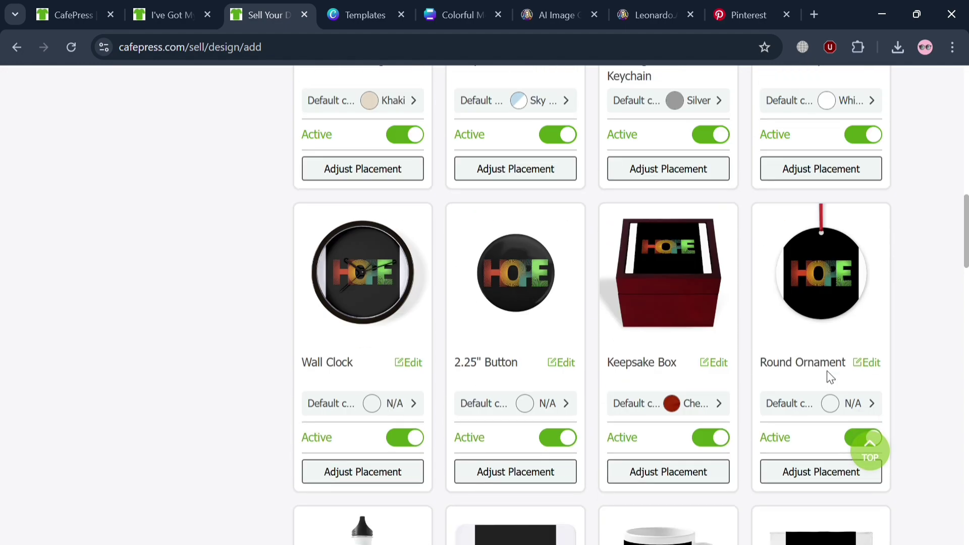
pyautogui.scroll(-14, 744, 386)
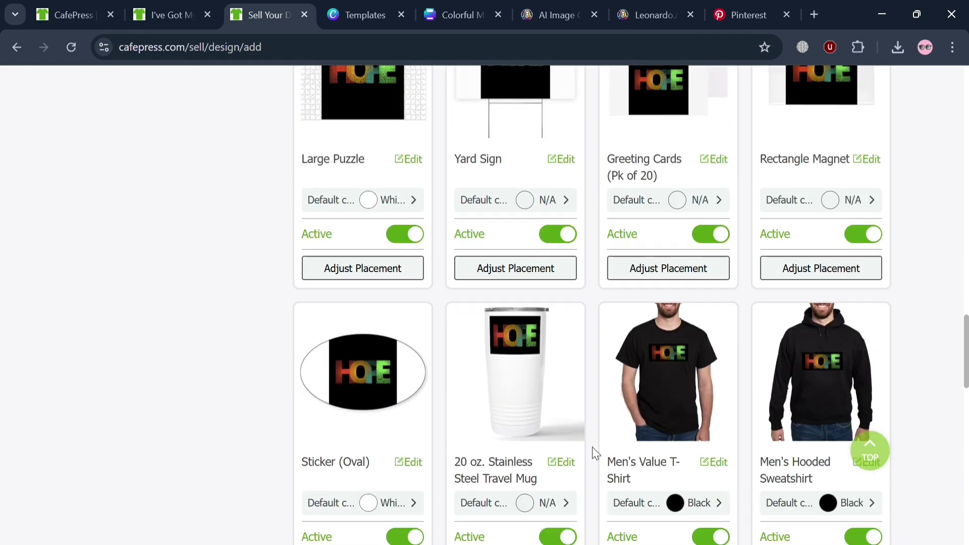
pyautogui.scroll(1, 757, 454)
pyautogui.scroll(-4, 828, 467)
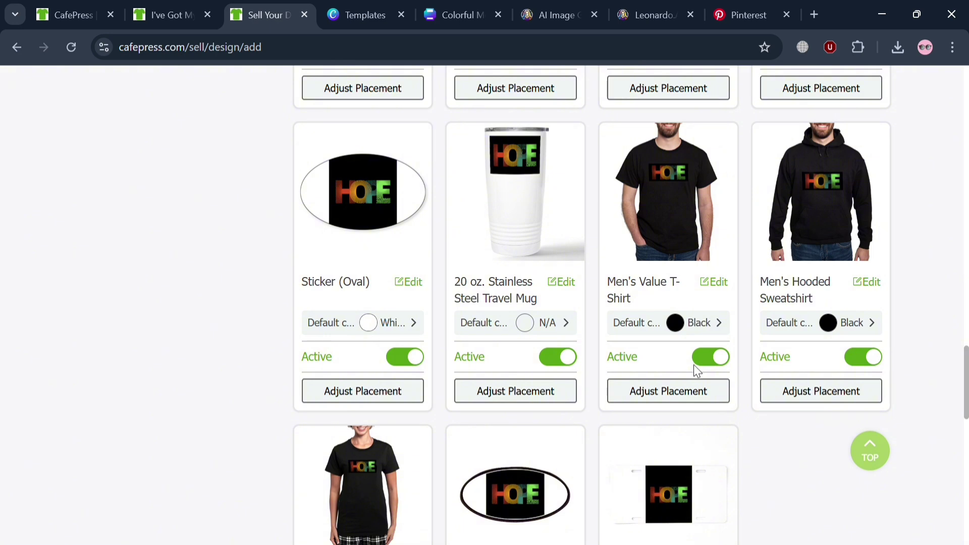
# Resize the HOPE design's crop box on the Men's Value T-Shirt and save the placement
pyautogui.click(681, 392)
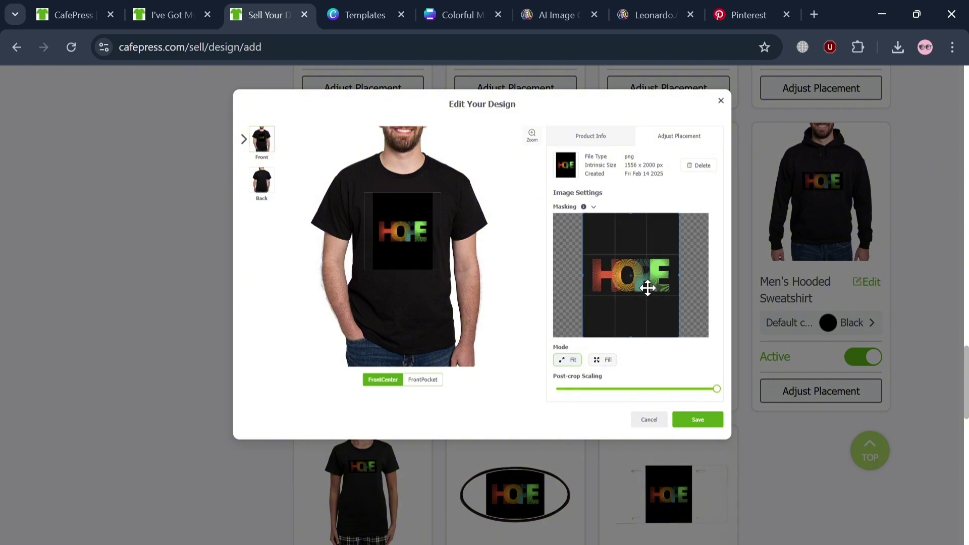
pyautogui.moveTo(682, 340); pyautogui.dragTo(703, 366)
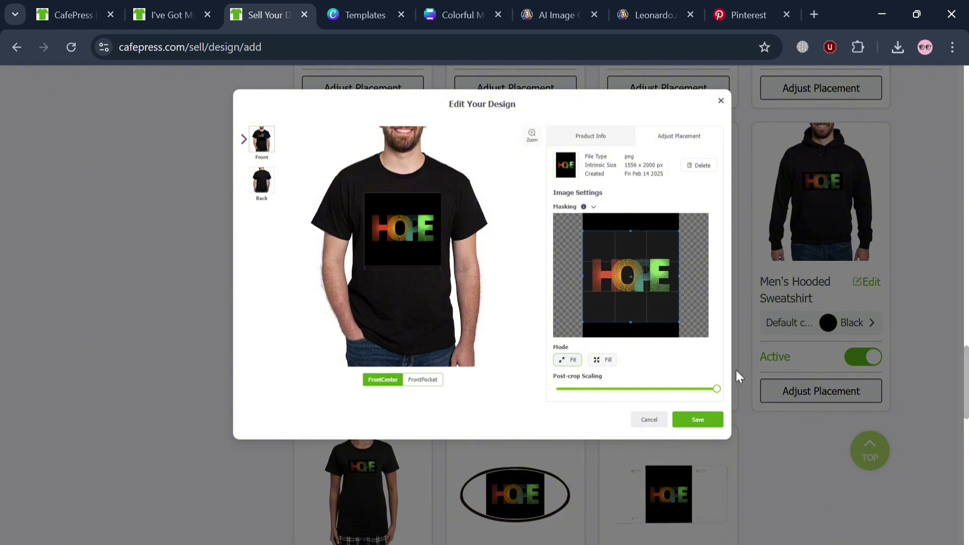
pyautogui.click(703, 418)
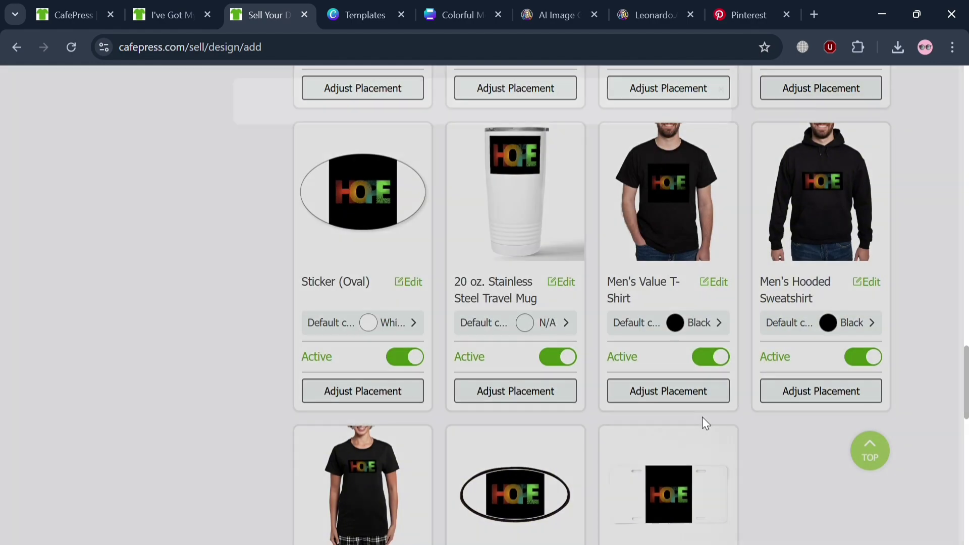
# Save all 27 Hope Design products and bring up the Hope Design's options in the library
pyautogui.scroll(4, 572, 365)
pyautogui.scroll(20, 573, 365)
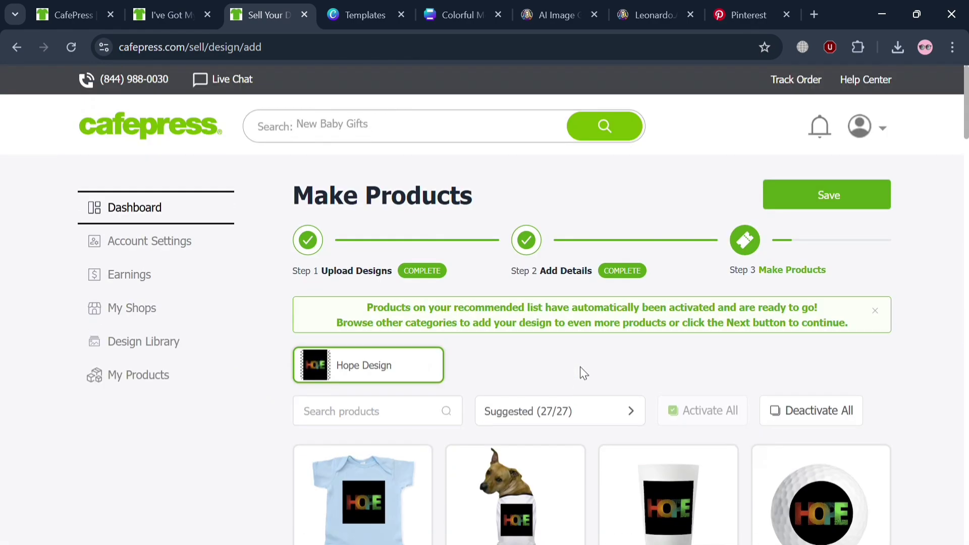
pyautogui.click(861, 204)
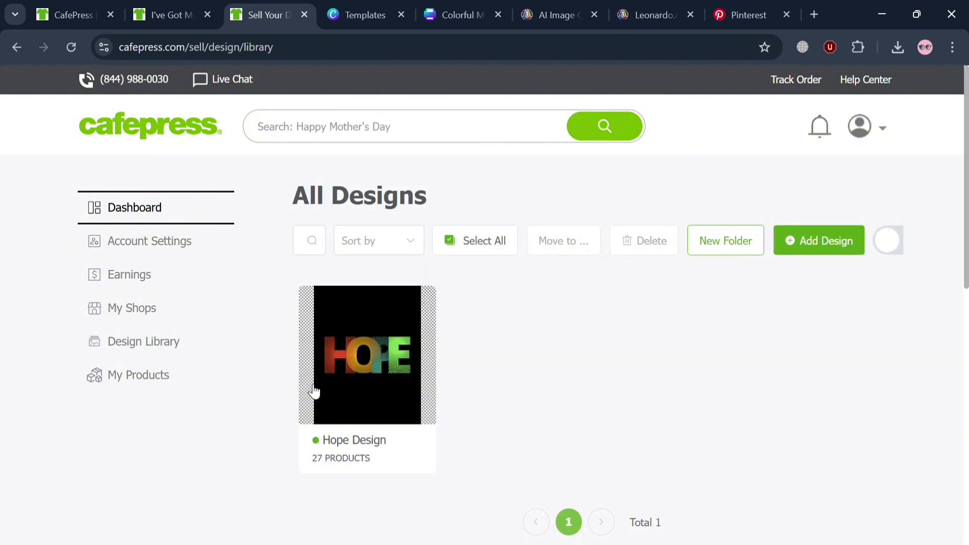
pyautogui.click(371, 362)
pyautogui.click(417, 305)
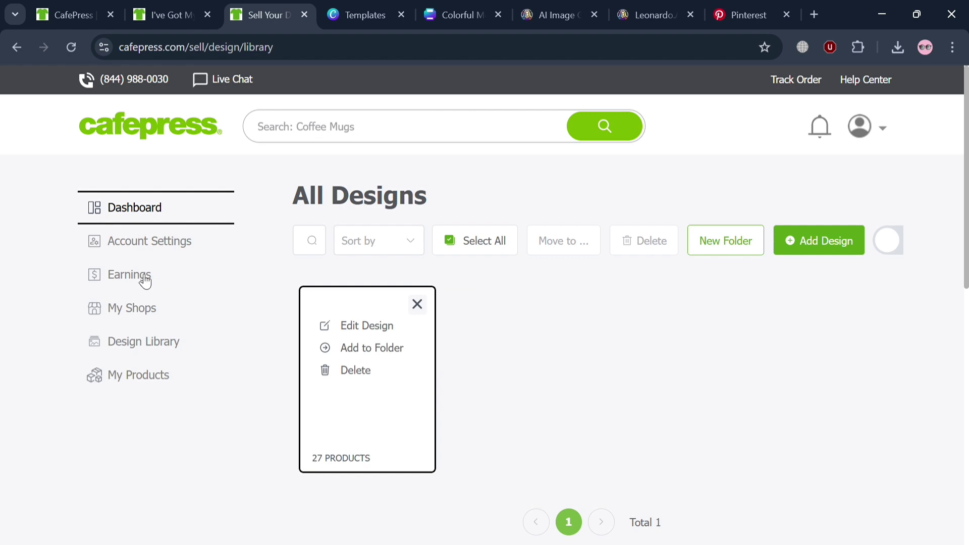
# Review the earnings report and the royalty payment details in account settings
pyautogui.click(143, 277)
pyautogui.click(150, 243)
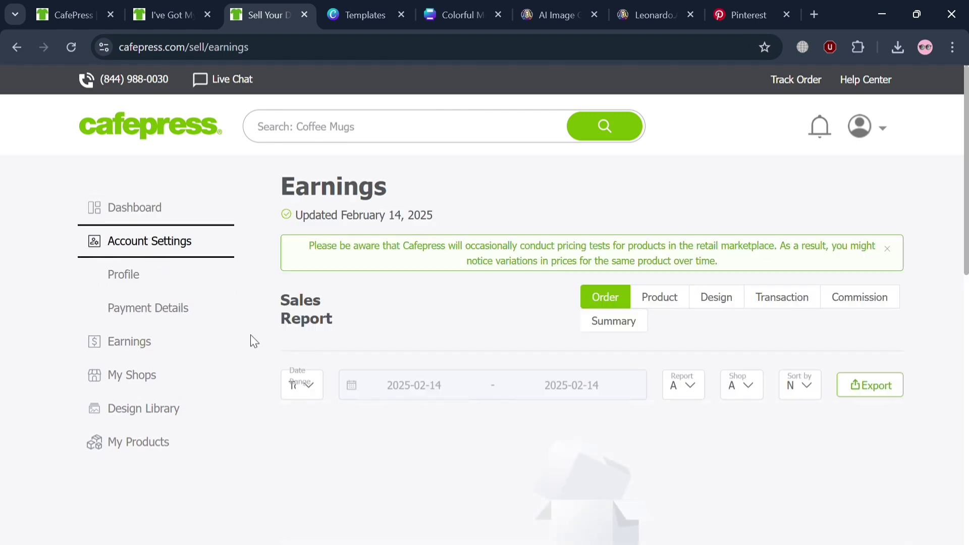
pyautogui.click(158, 307)
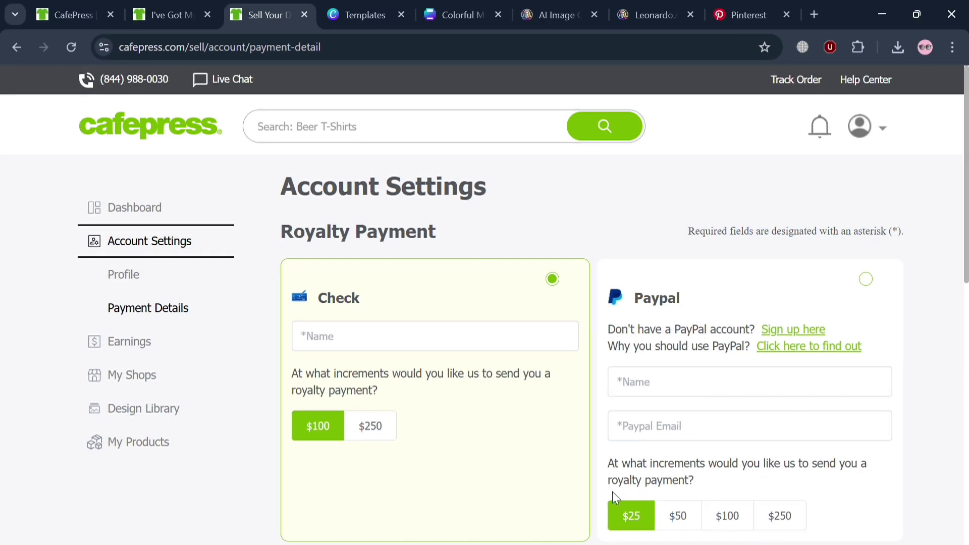
pyautogui.scroll(-4, 540, 459)
pyautogui.scroll(4, 541, 459)
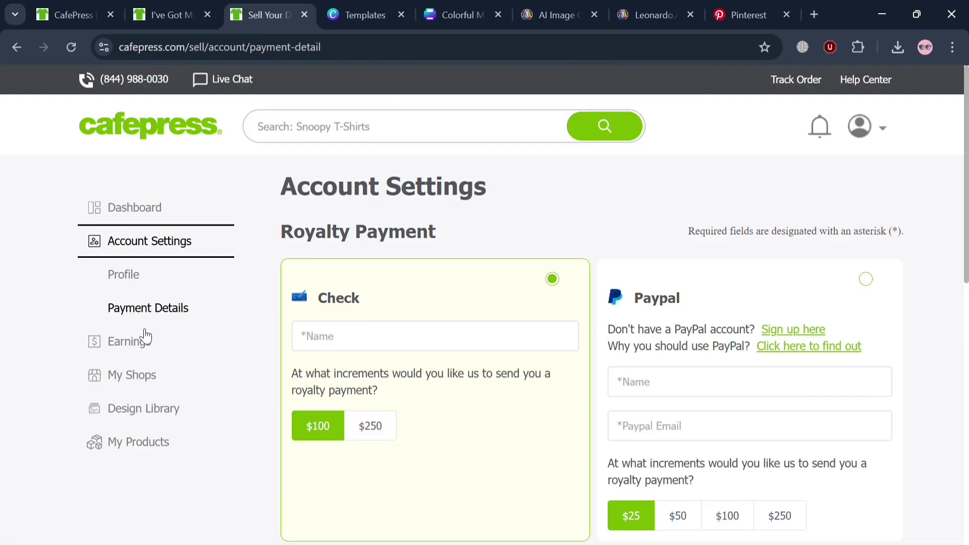
# Browse My Shops, Earnings and the Design Library, then list all products made from the design
pyautogui.click(147, 374)
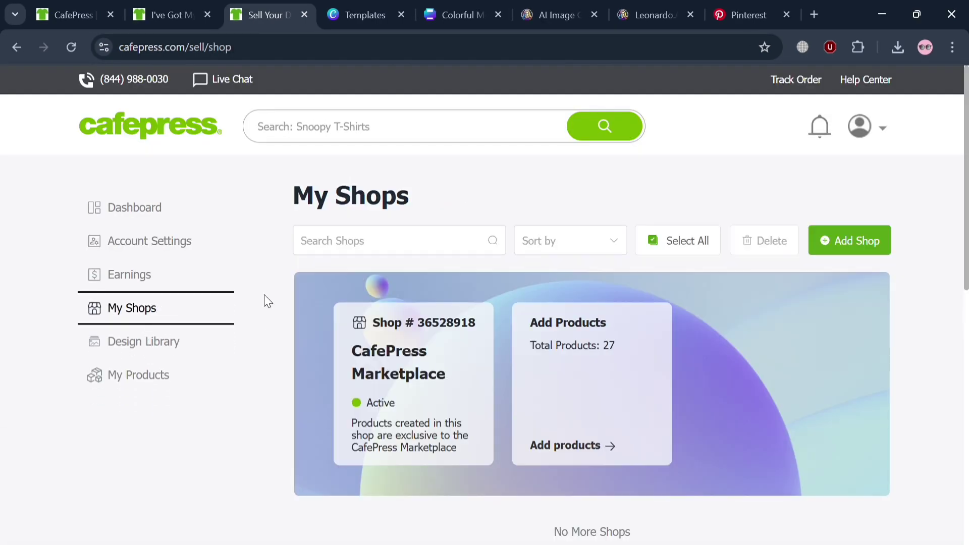
pyautogui.click(174, 281)
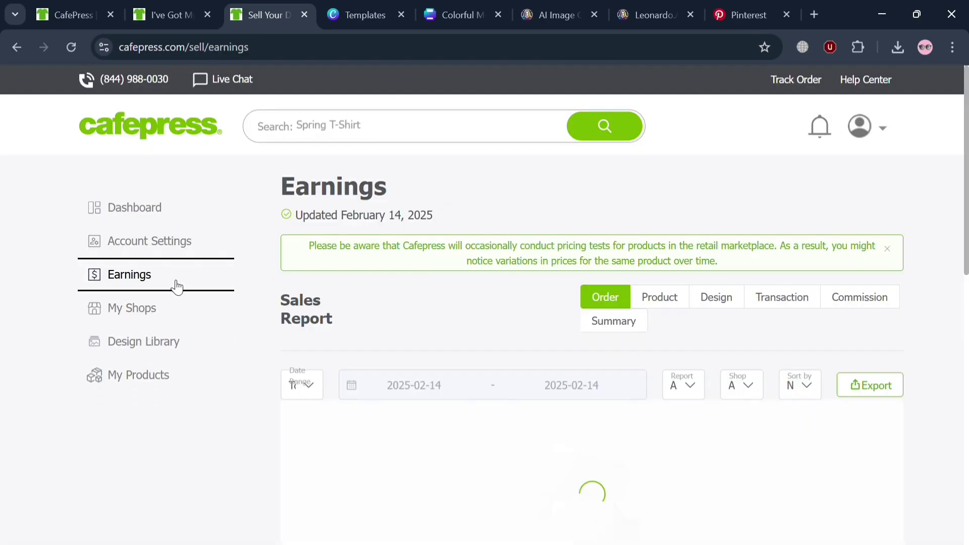
pyautogui.click(183, 343)
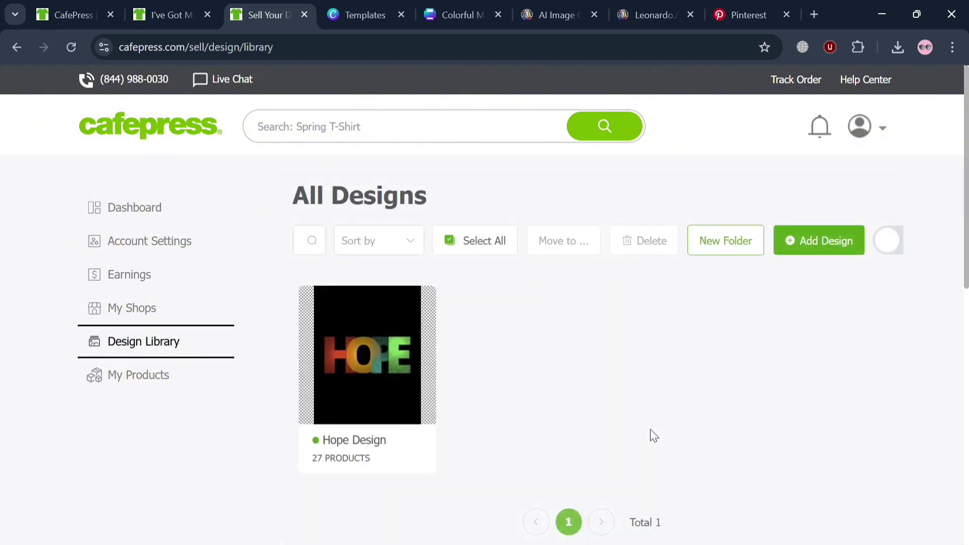
pyautogui.scroll(-3, 649, 433)
pyautogui.click(99, 222)
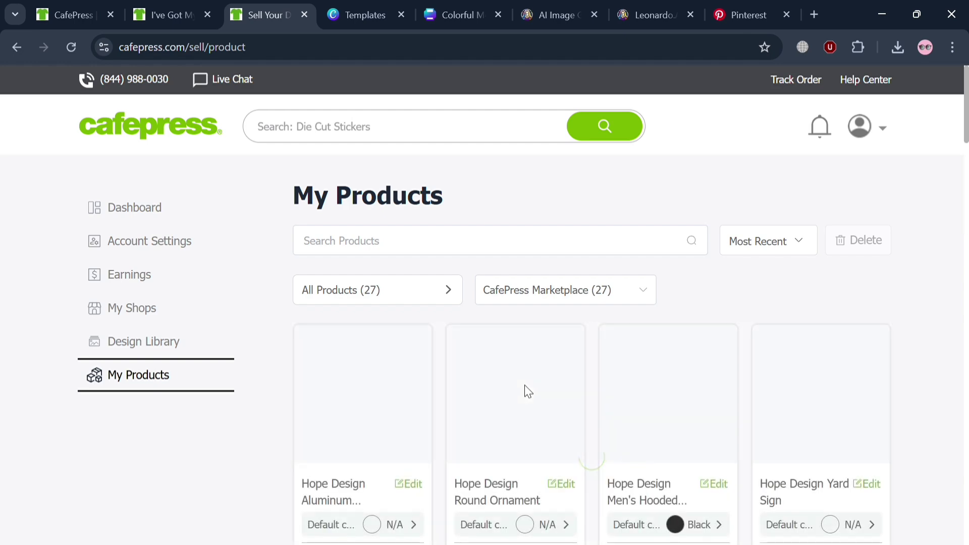
pyautogui.scroll(-10, 524, 389)
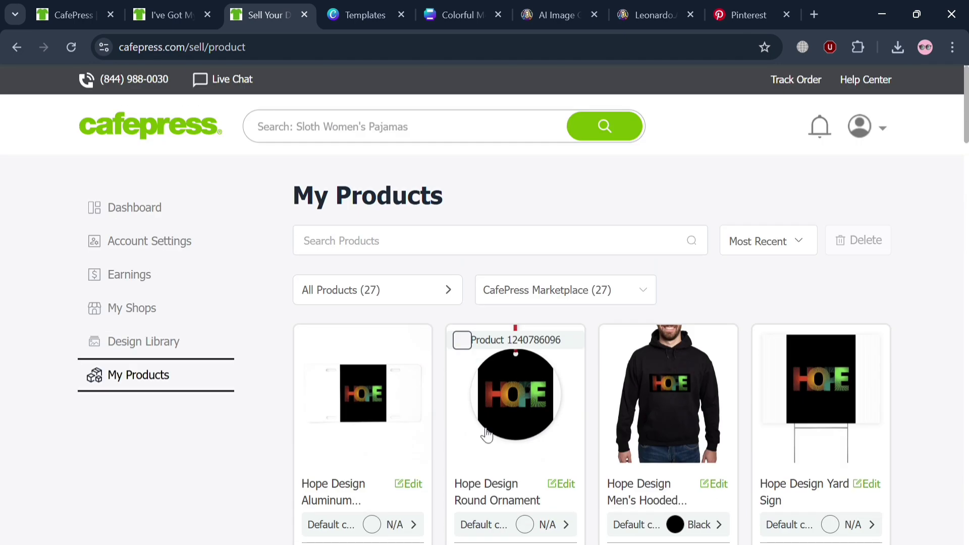
pyautogui.scroll(-5, 849, 368)
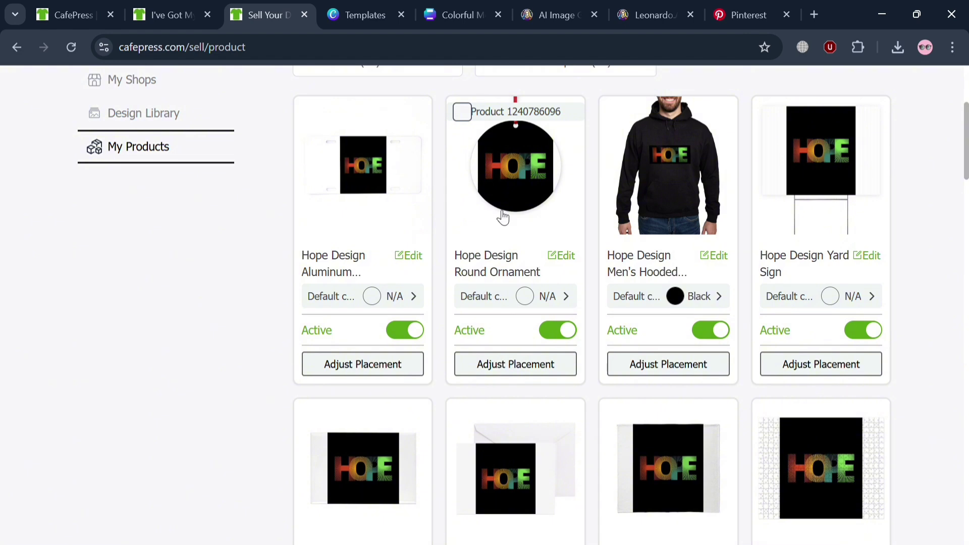
pyautogui.click(688, 190)
pyautogui.click(688, 191)
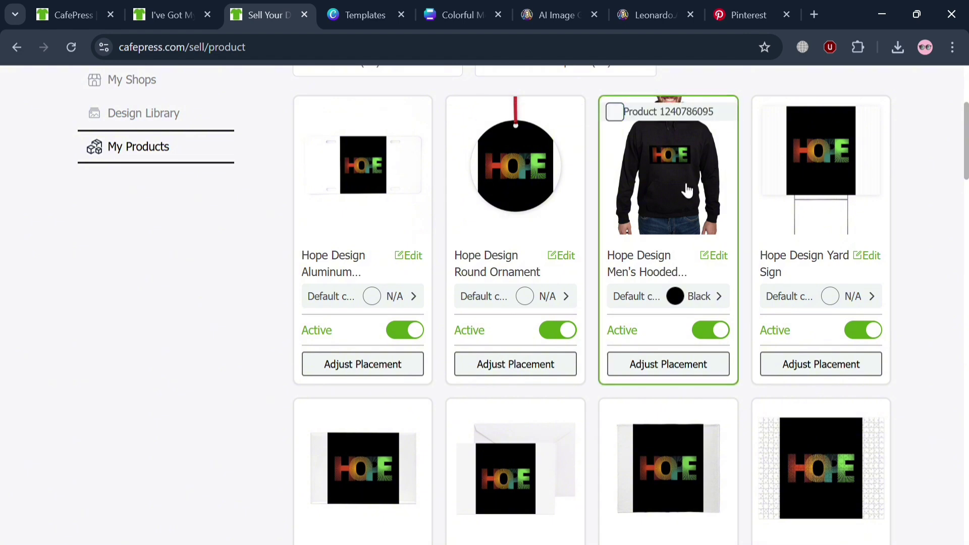
pyautogui.click(688, 190)
pyautogui.click(717, 255)
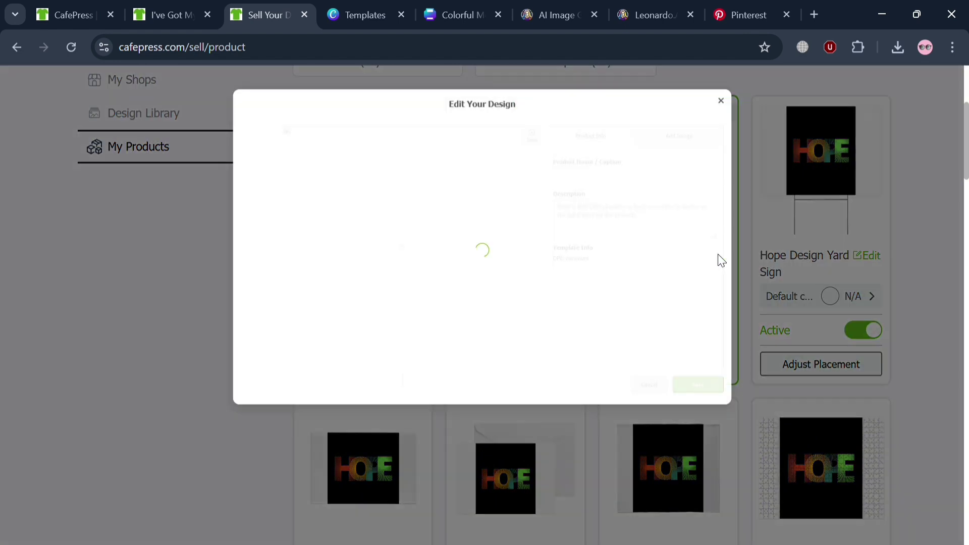
pyautogui.click(619, 282)
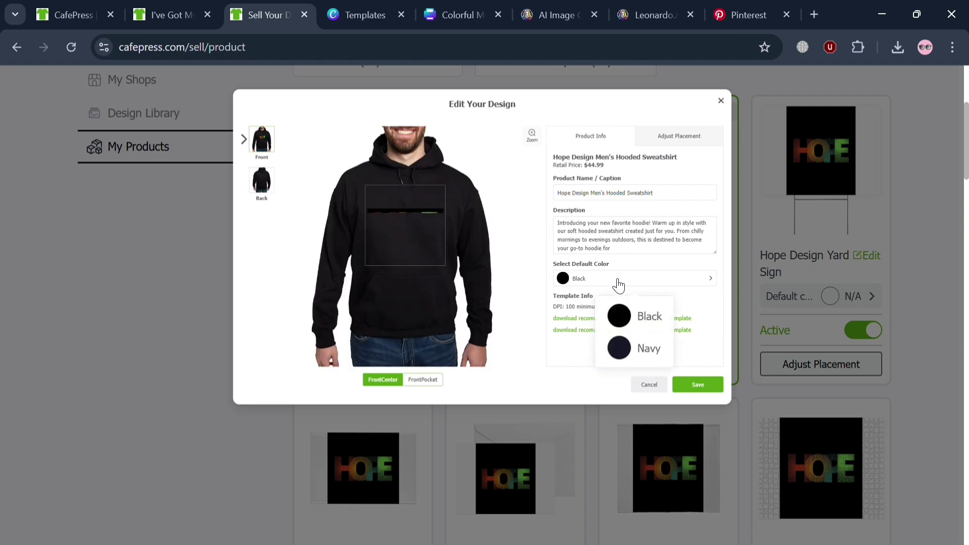
pyautogui.scroll(3, 618, 285)
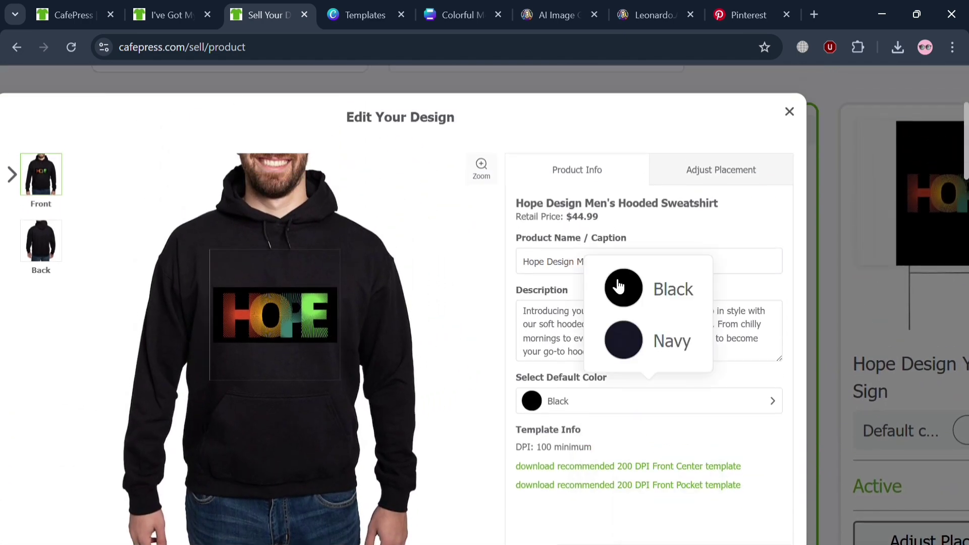
pyautogui.scroll(-3, 666, 273)
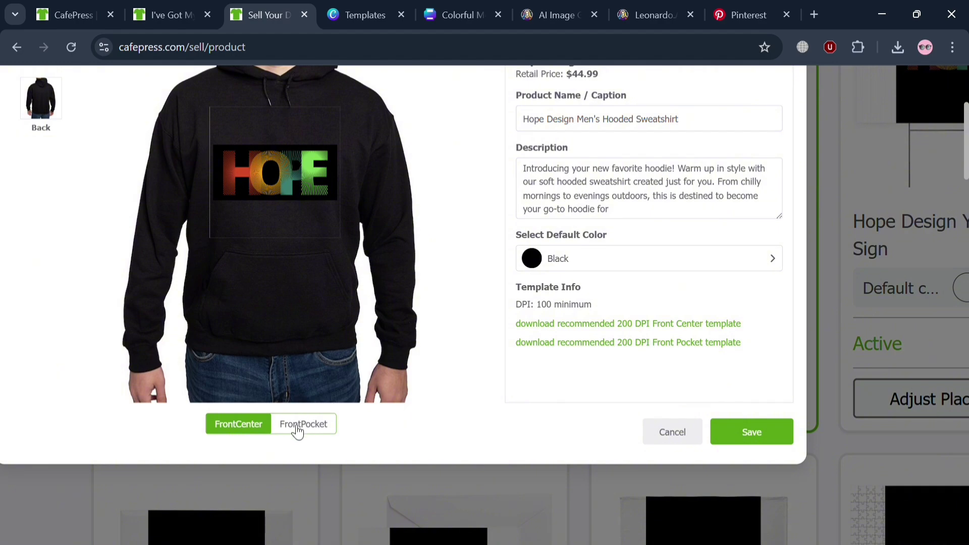
pyautogui.click(298, 430)
pyautogui.scroll(-3, 496, 404)
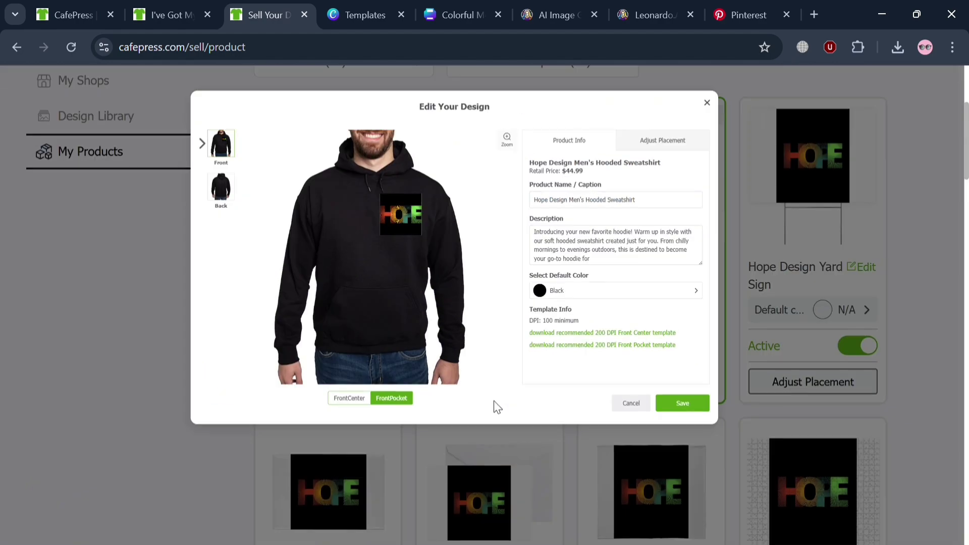
pyautogui.click(706, 103)
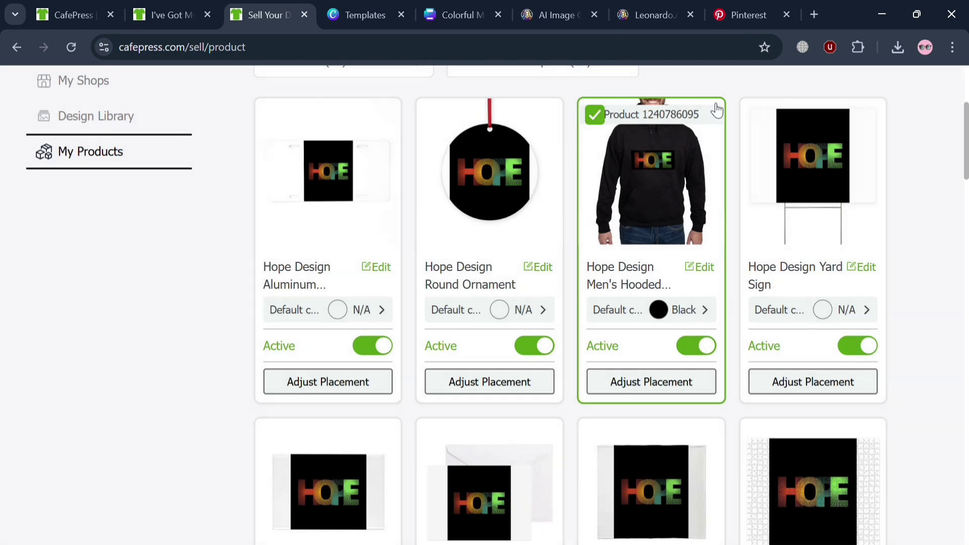
pyautogui.scroll(5, 813, 323)
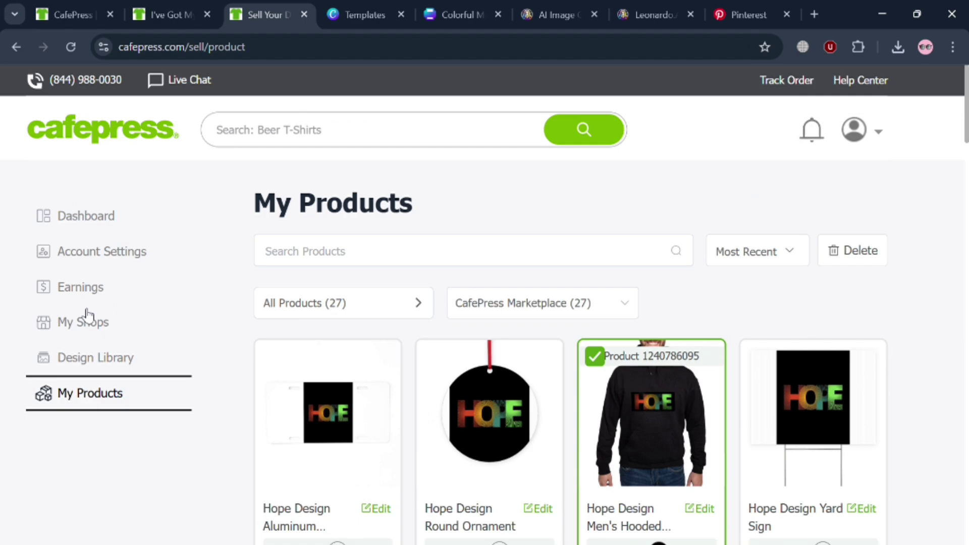
pyautogui.click(569, 6)
pyautogui.scroll(9, 306, 261)
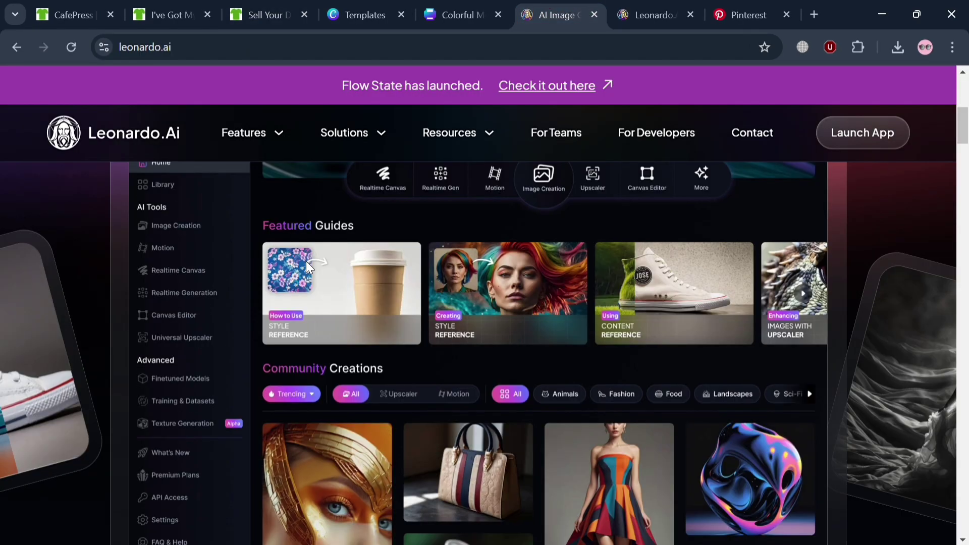
pyautogui.scroll(-3, 306, 261)
pyautogui.scroll(-2, 306, 261)
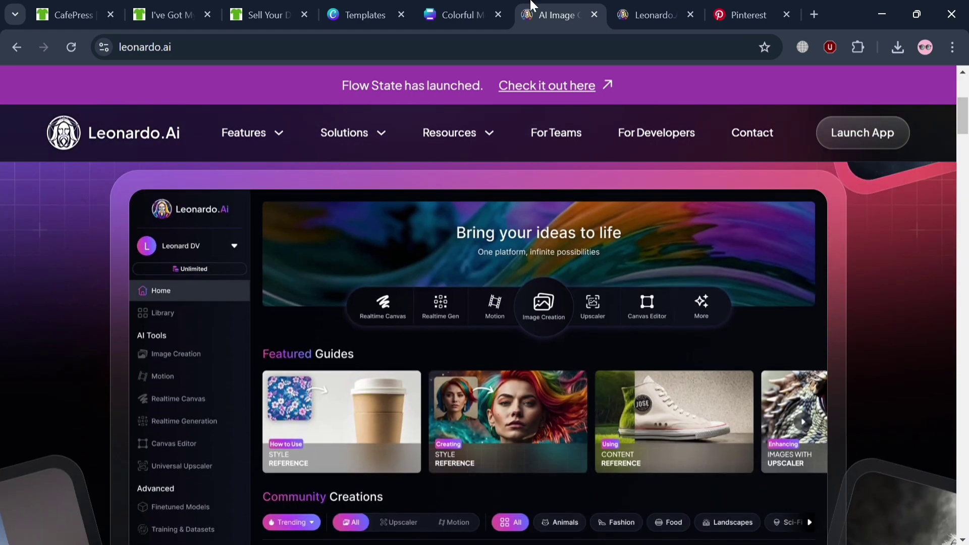
pyautogui.click(628, 6)
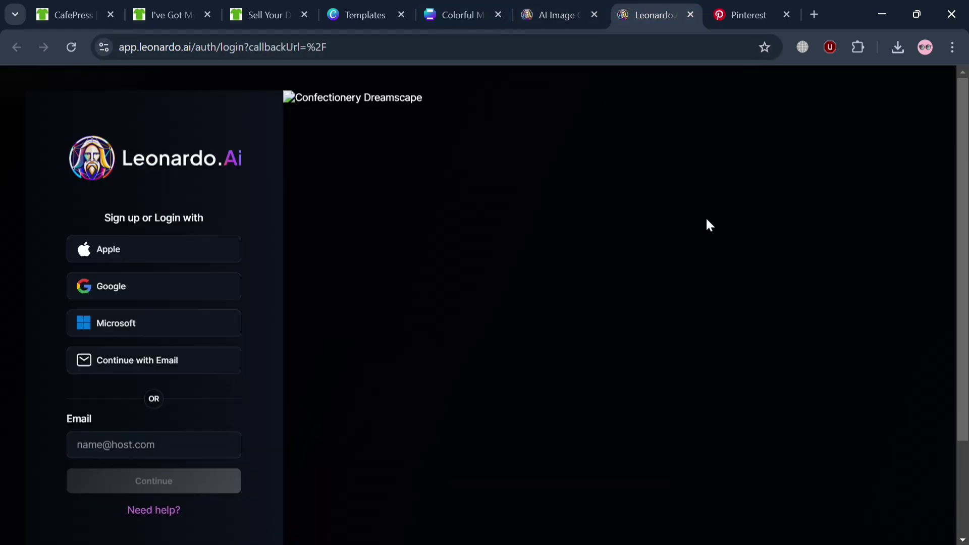
pyautogui.click(572, 6)
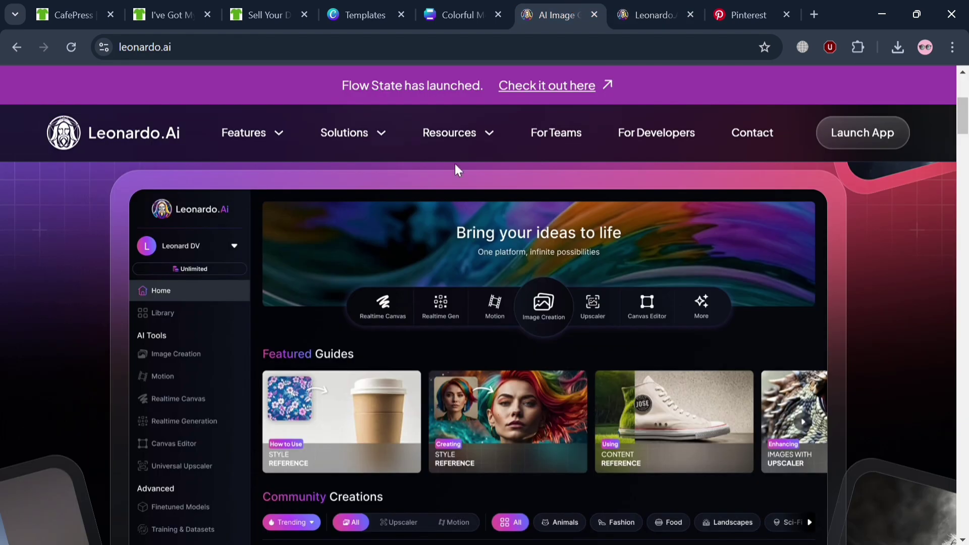
pyautogui.scroll(-10, 553, 404)
pyautogui.scroll(-5, 553, 404)
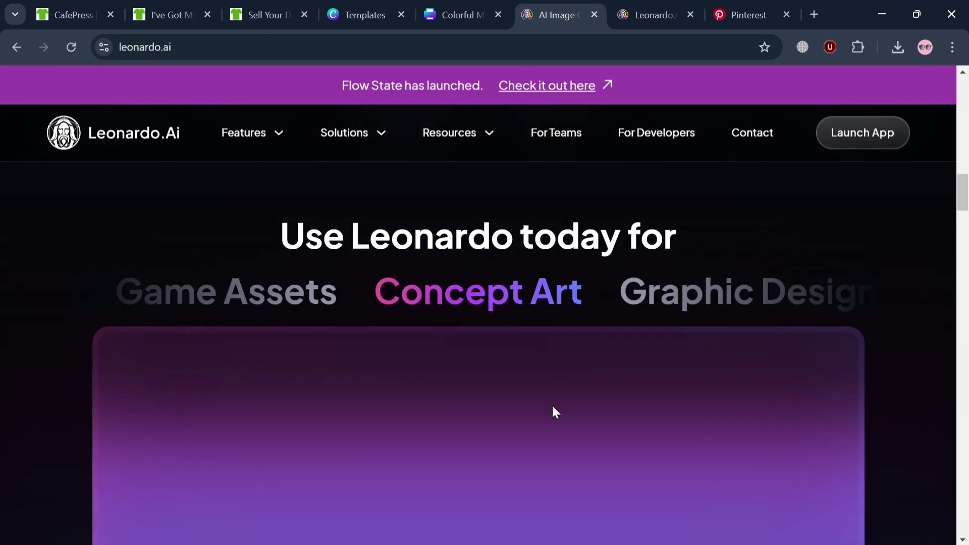
pyautogui.scroll(3, 562, 414)
pyautogui.scroll(15, 562, 414)
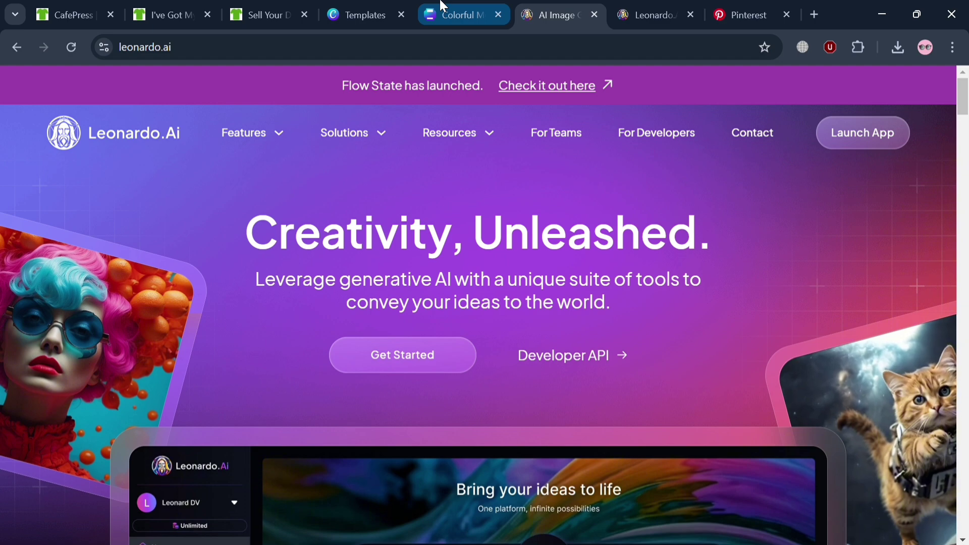
pyautogui.click(444, 6)
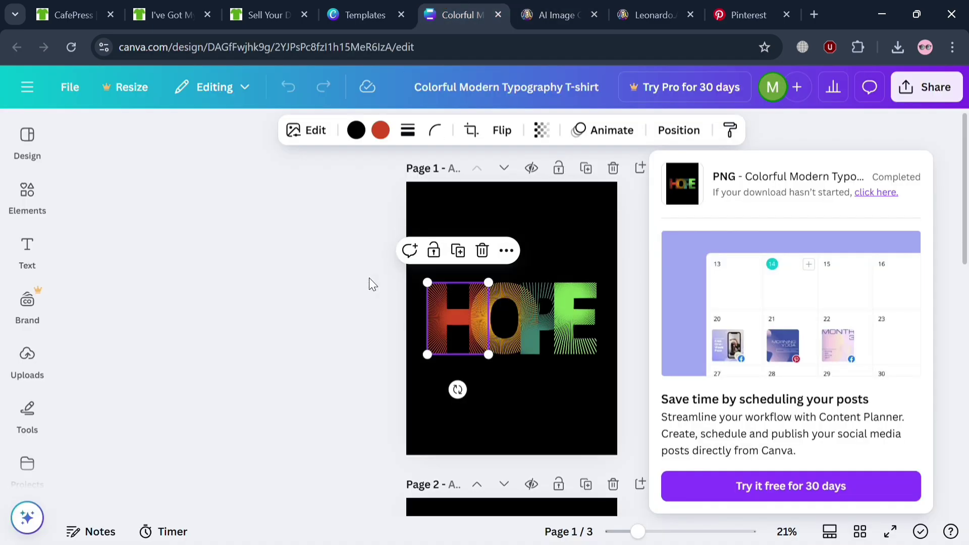
pyautogui.click(262, 5)
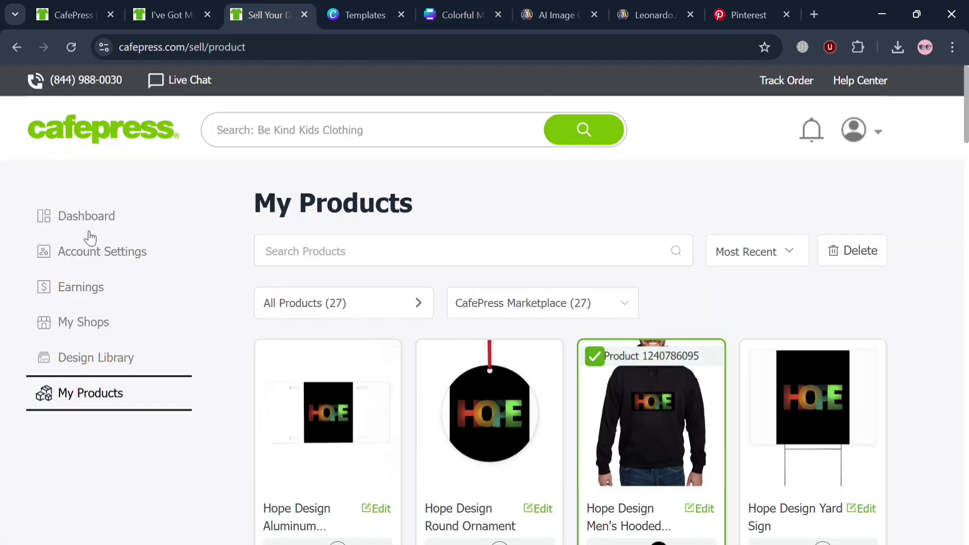
# From the hoodie product page, go to Clothing & Accessories > Men > T-Shirts
pyautogui.click(190, 6)
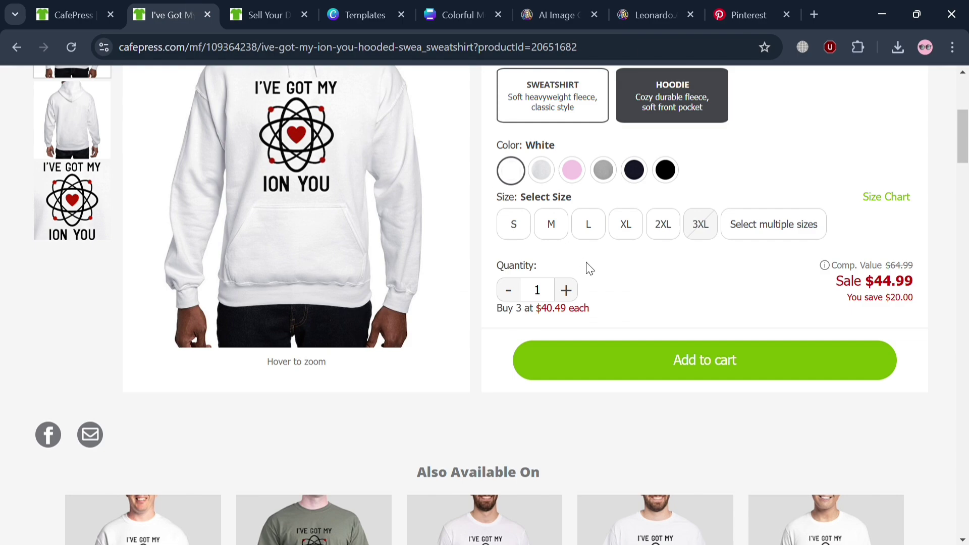
pyautogui.scroll(5, 586, 268)
pyautogui.moveTo(217, 168)
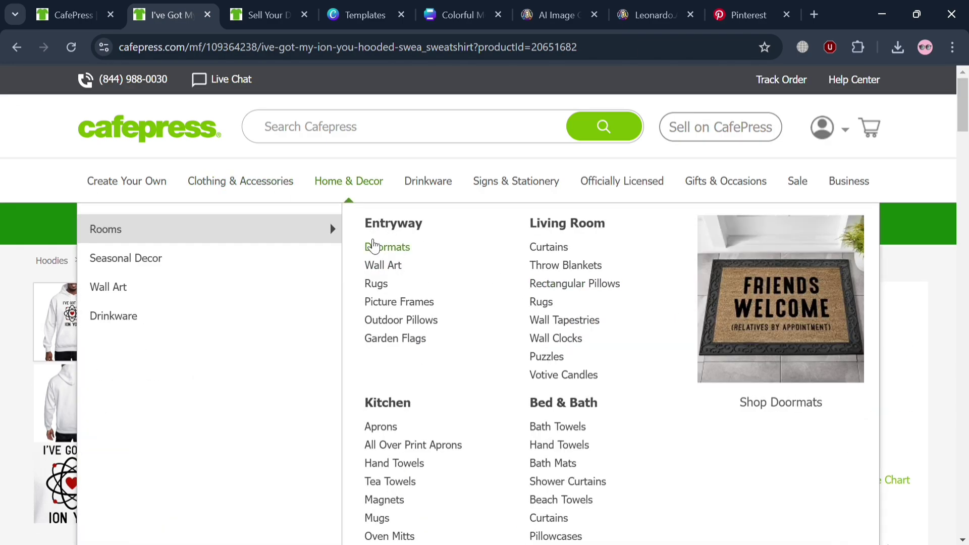
pyautogui.moveTo(428, 193)
pyautogui.moveTo(349, 194)
pyautogui.moveTo(249, 183)
pyautogui.moveTo(223, 257)
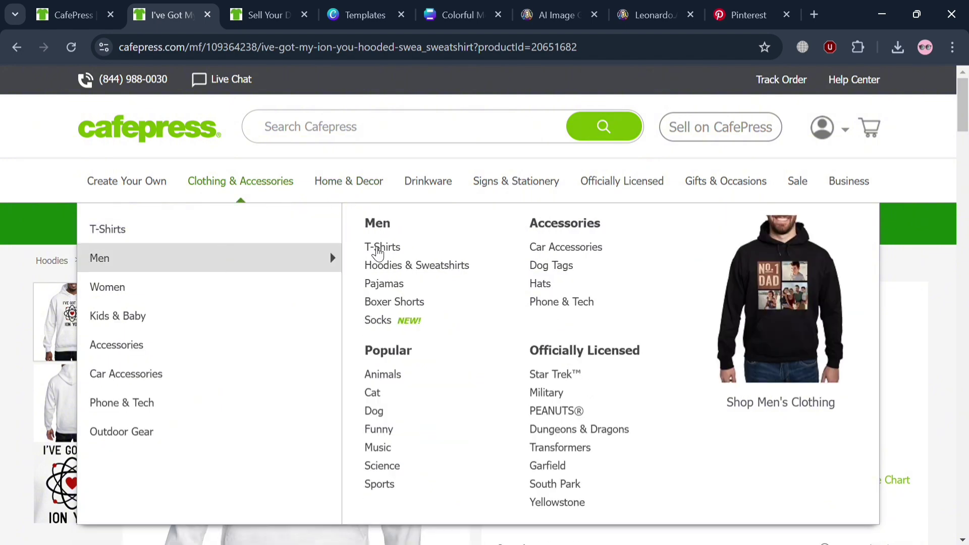
pyautogui.click(387, 247)
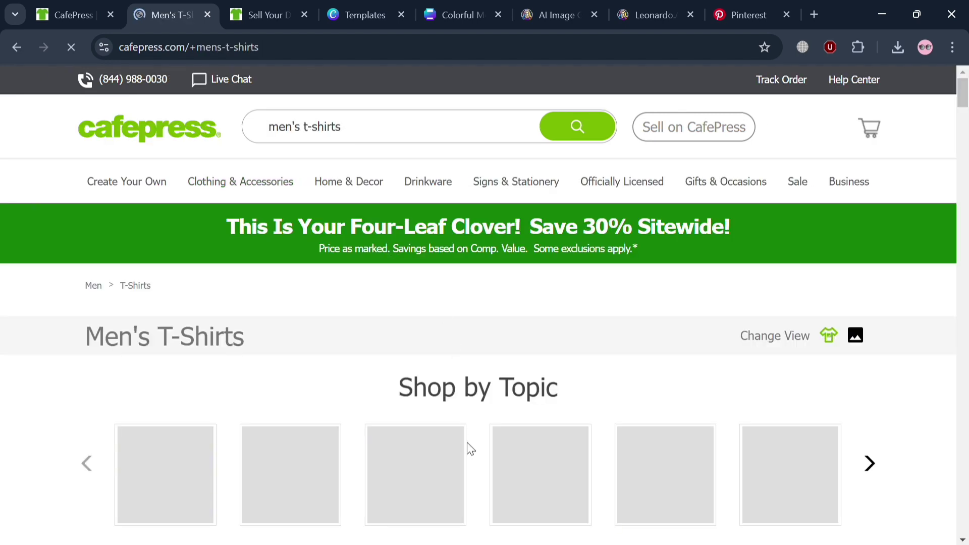
# Scroll through the Men's T-Shirts listings priced from $19.99 and the Shop by Topic designs
pyautogui.scroll(-10, 469, 448)
pyautogui.scroll(2, 471, 448)
pyautogui.scroll(-2, 605, 464)
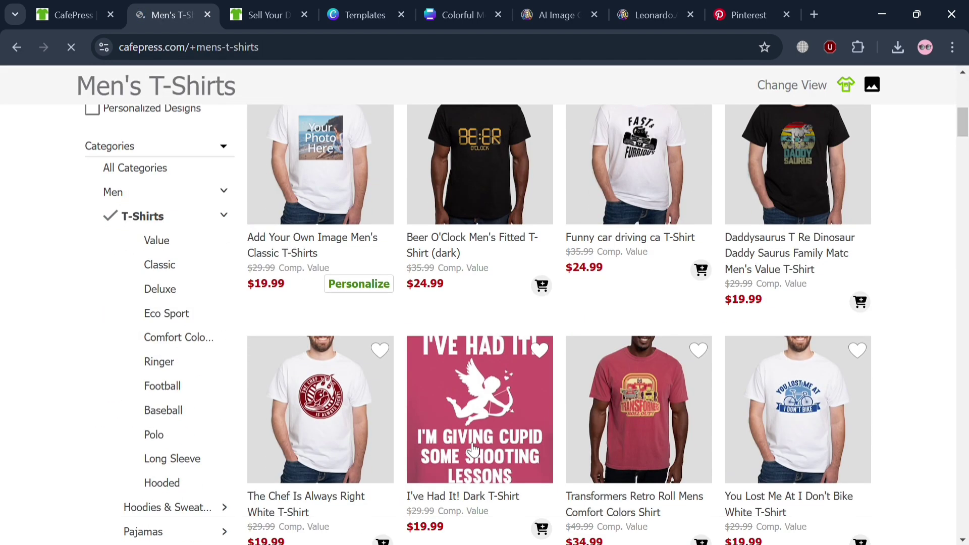
pyautogui.scroll(-6, 806, 475)
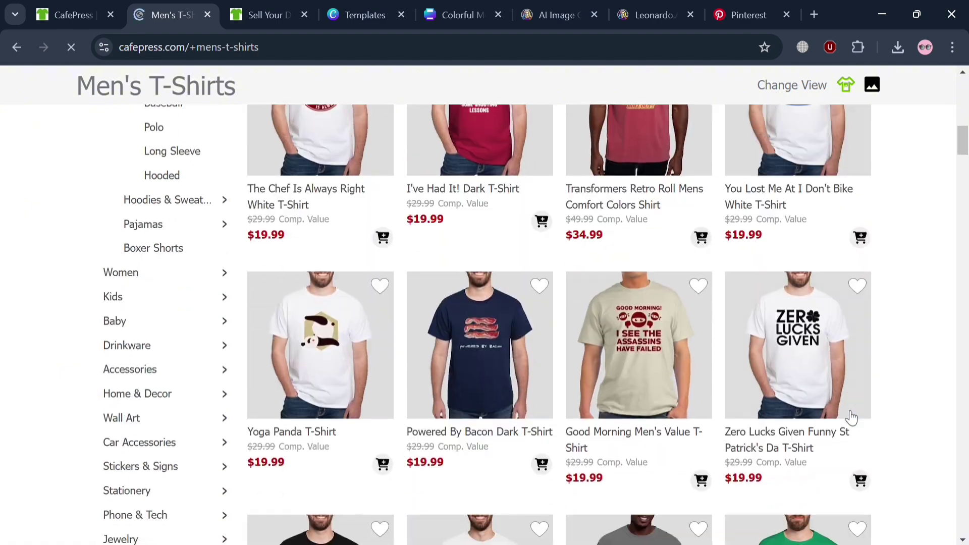
pyautogui.scroll(-8, 646, 374)
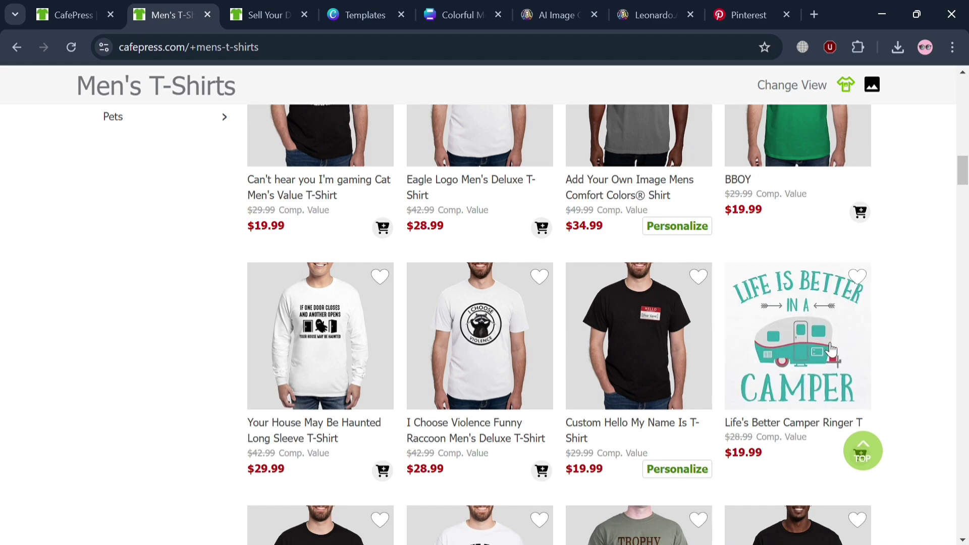
pyautogui.scroll(20, 689, 275)
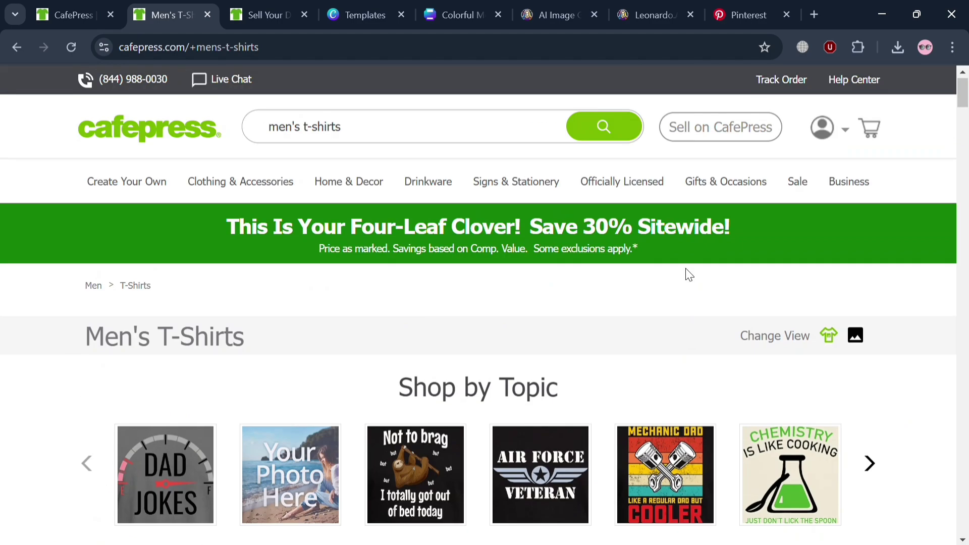